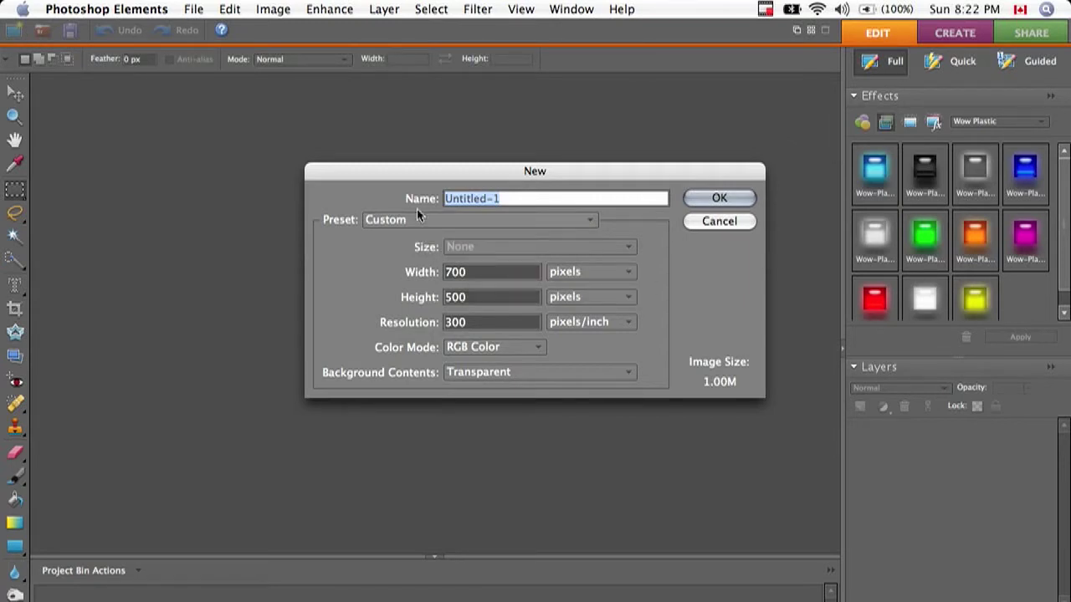
Create a 700 × 500 px, 300 ppi RGB Color document with a Transparent background.
left_click(481, 321)
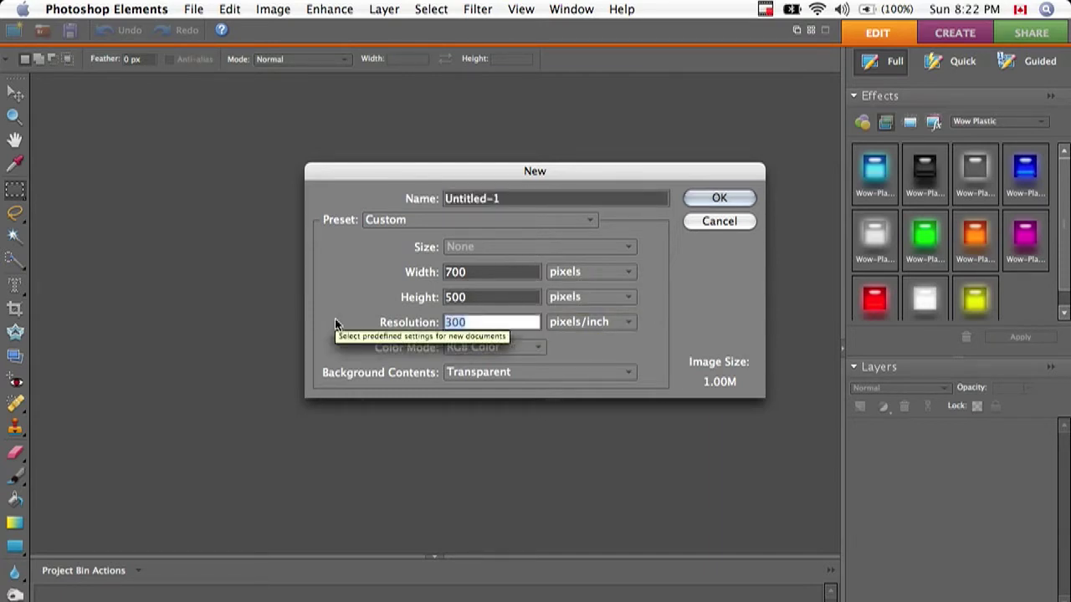
type("72")
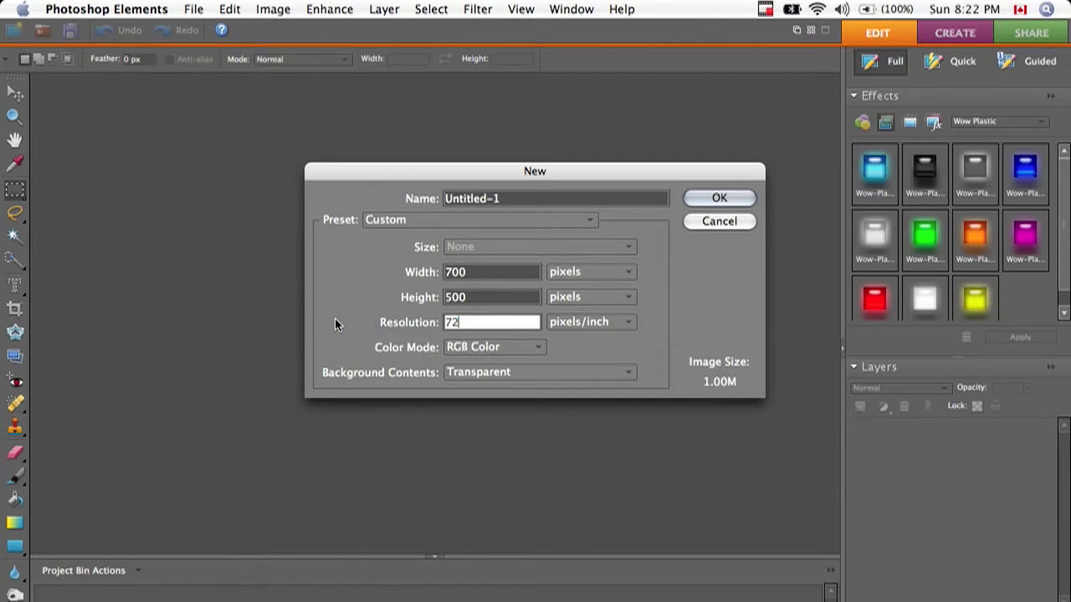
key("BackSpace")
key("BackSpace")
type("300")
left_click(481, 349)
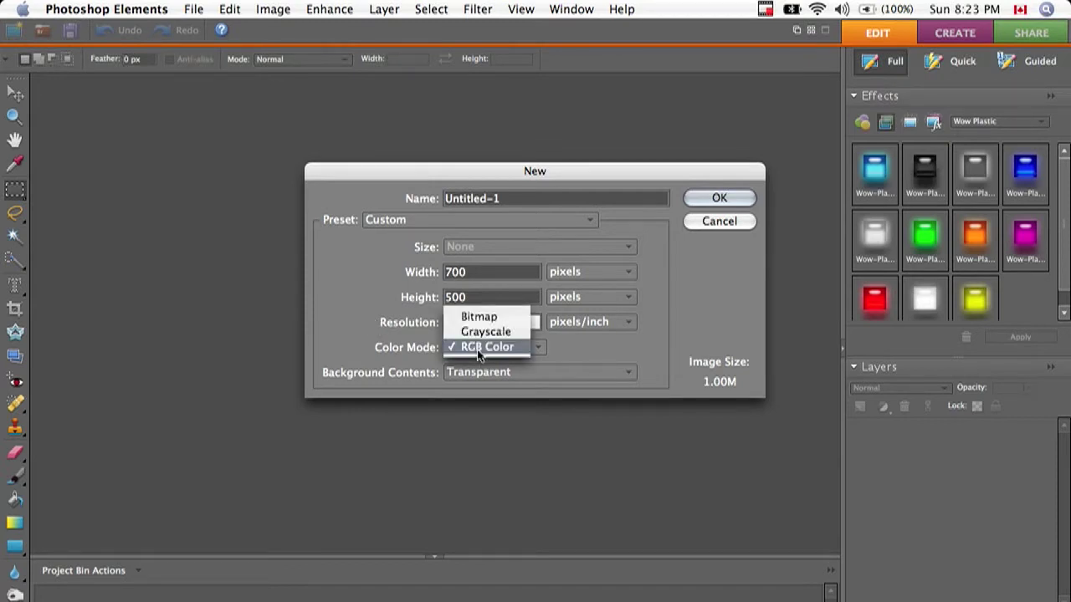
left_click(479, 348)
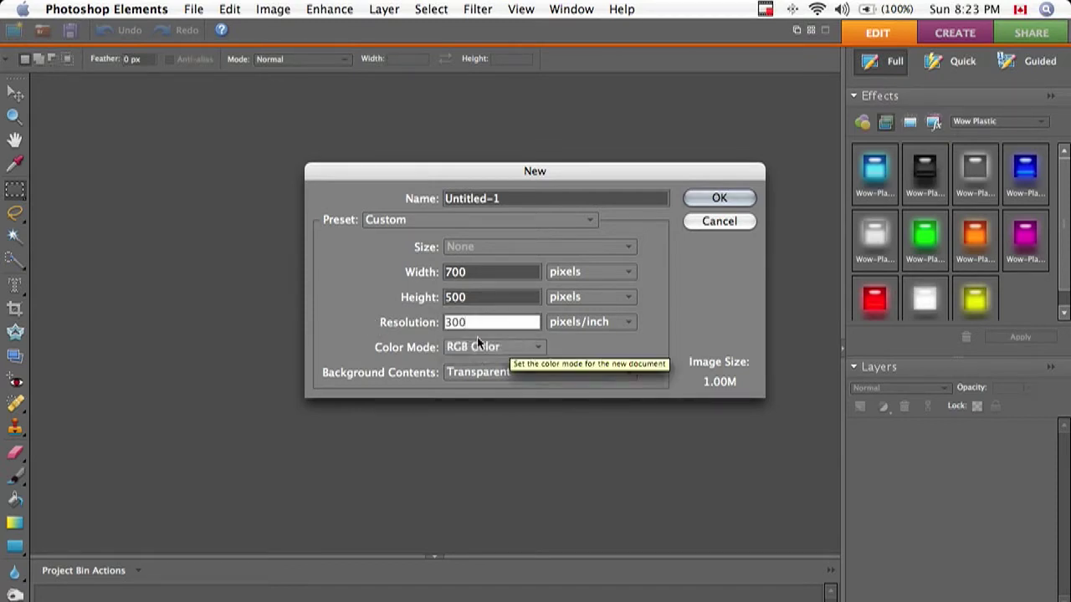
left_click(538, 347)
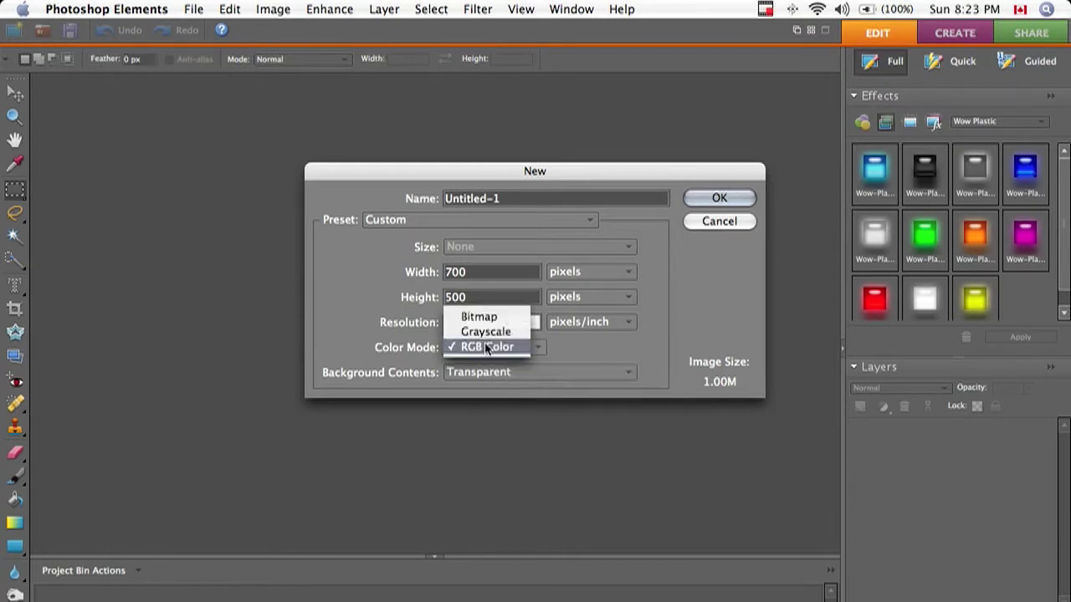
left_click(486, 346)
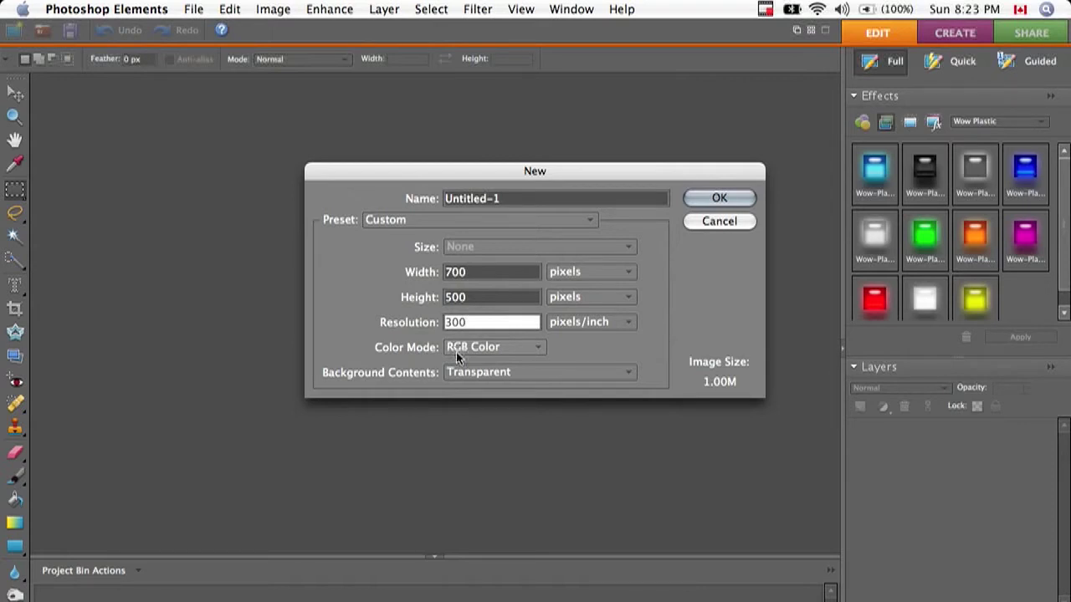
left_click(519, 375)
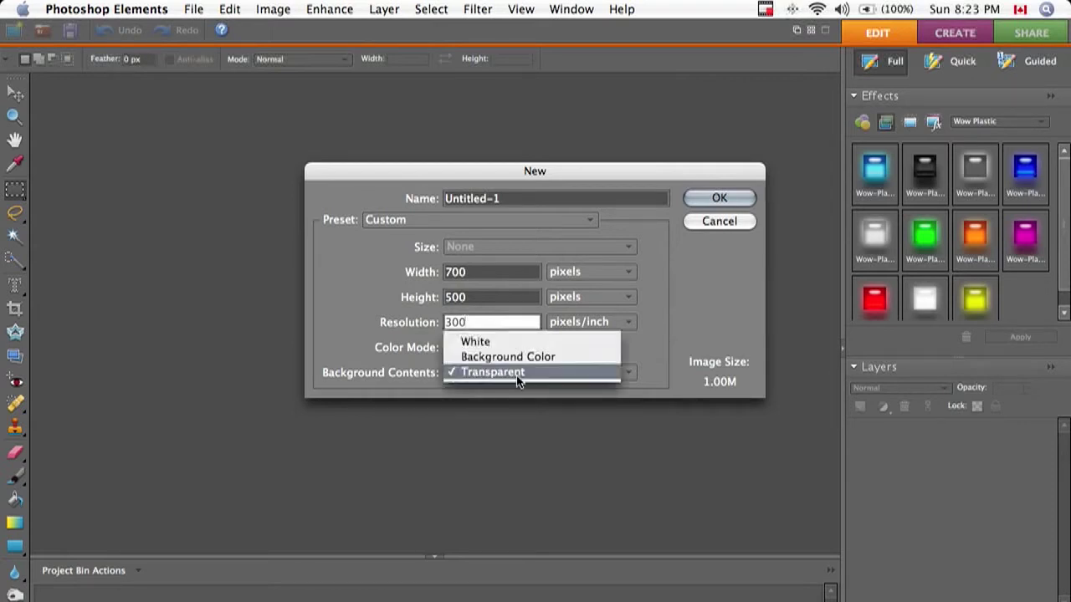
left_click(517, 373)
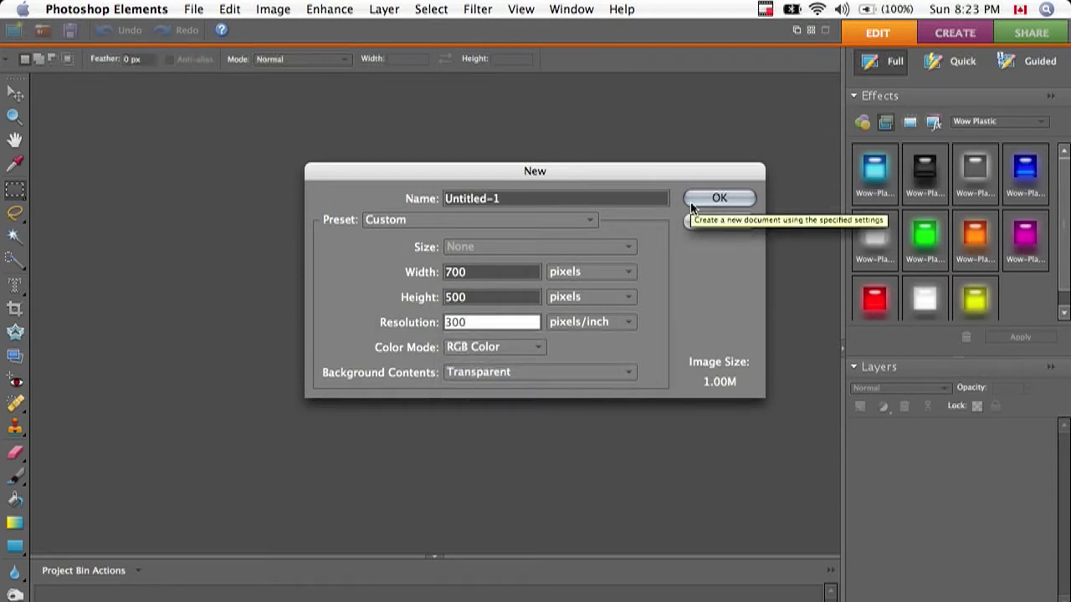
left_click(717, 199)
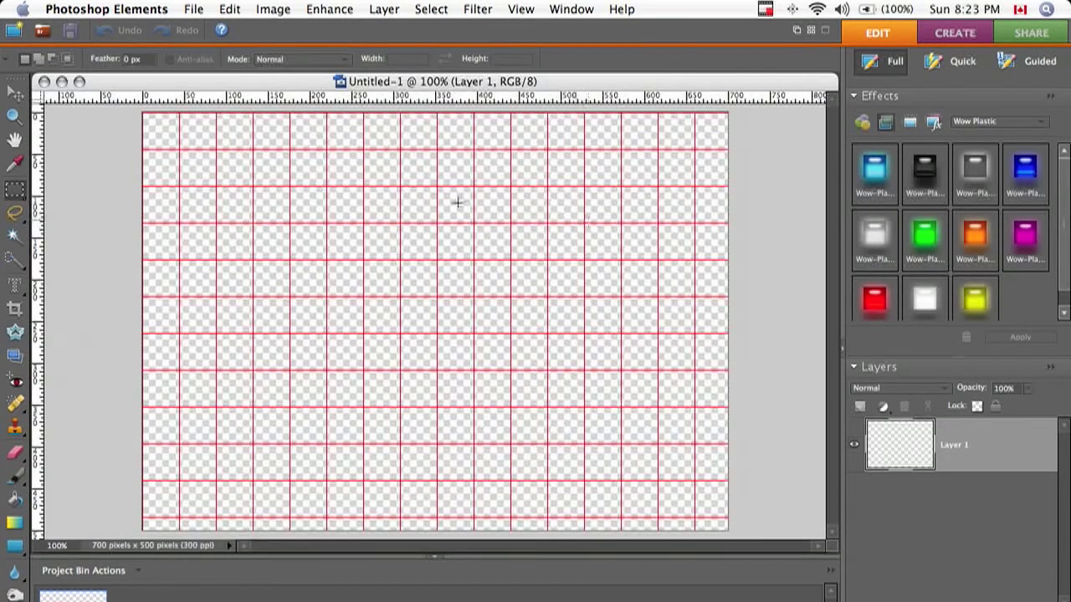
Fill Layer 1 with red and set its opacity to 70%.
key("super+BackSpace")
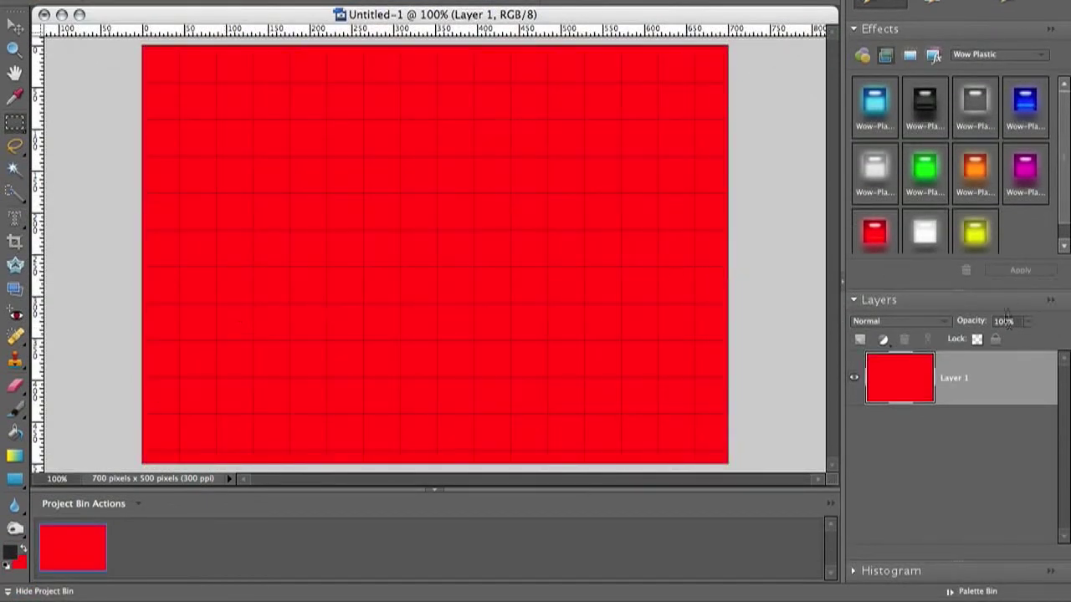
left_click(1007, 321)
type("70")
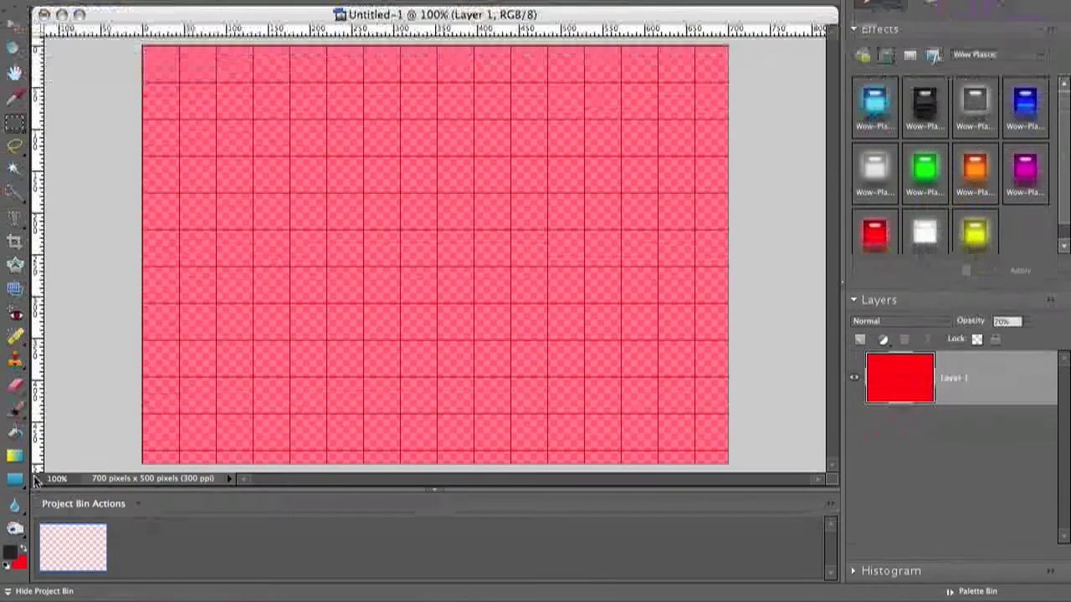
key("Return")
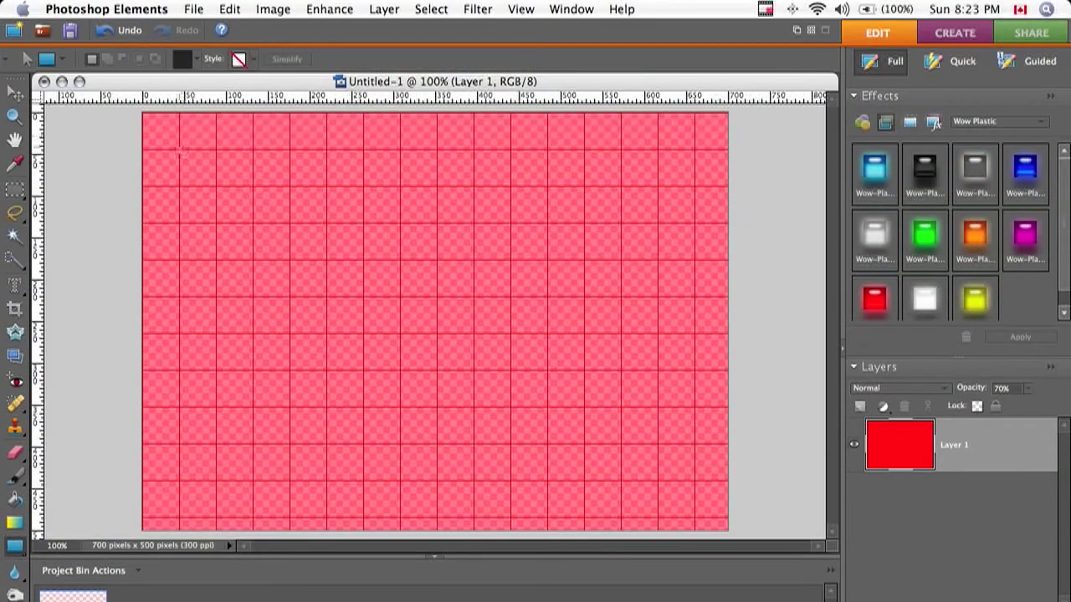
Draw a dark rectangle inset from the canvas edges, simplify Shape 1, and select its pixels.
left_click_drag(179, 150, 691, 501)
left_click_drag(691, 433, 691, 433)
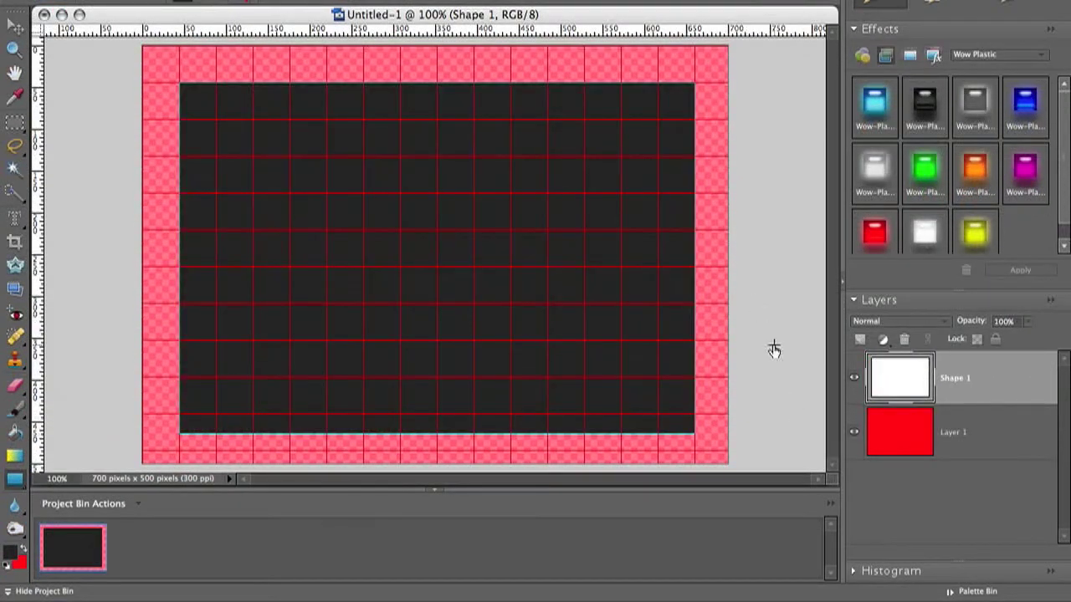
right_click(917, 378)
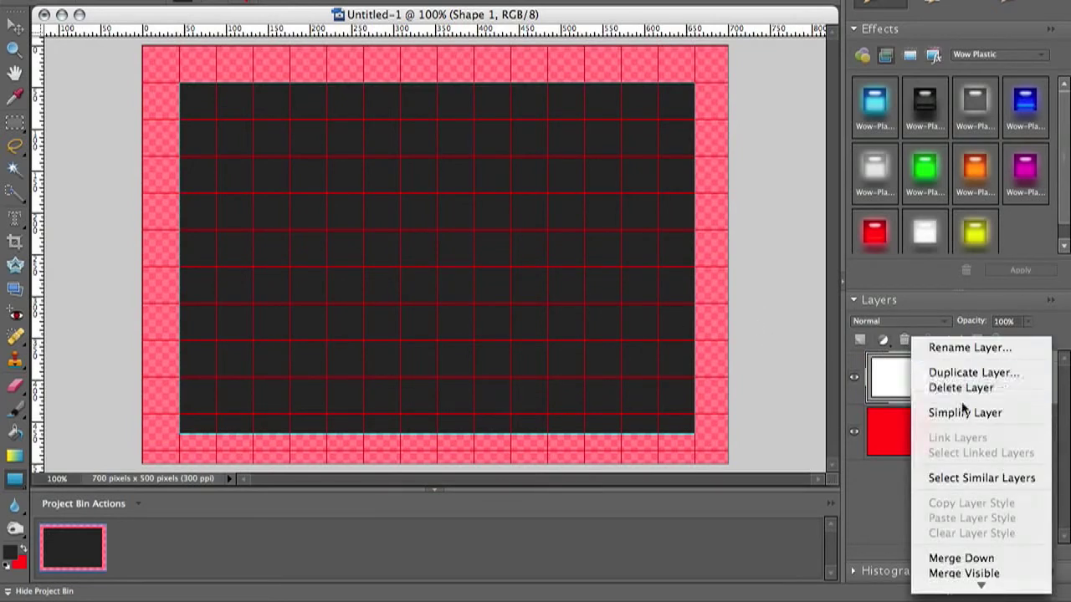
left_click(962, 412)
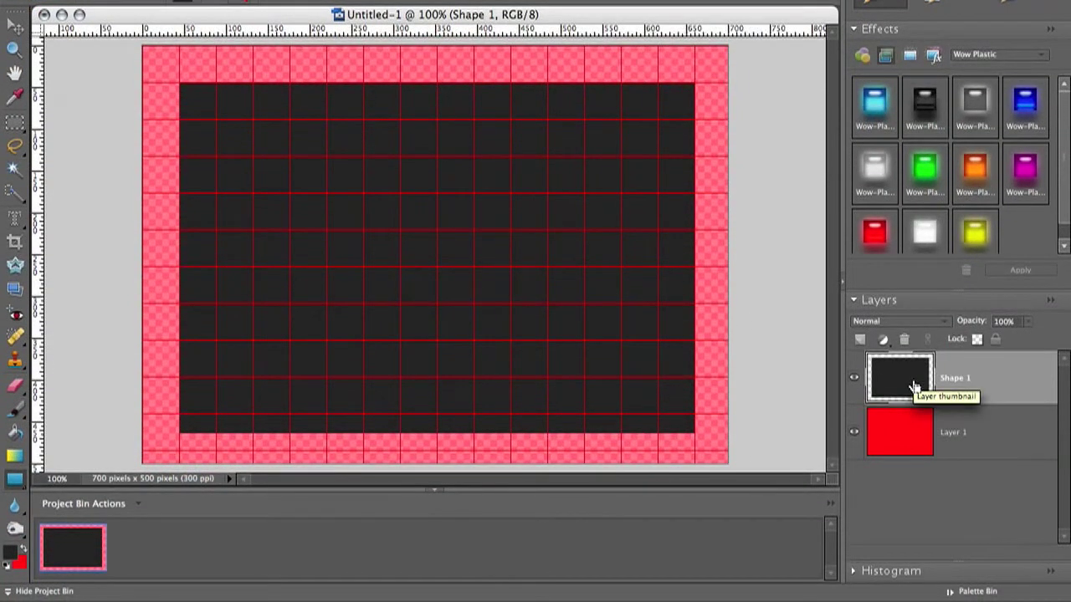
left_click(914, 387, "super")
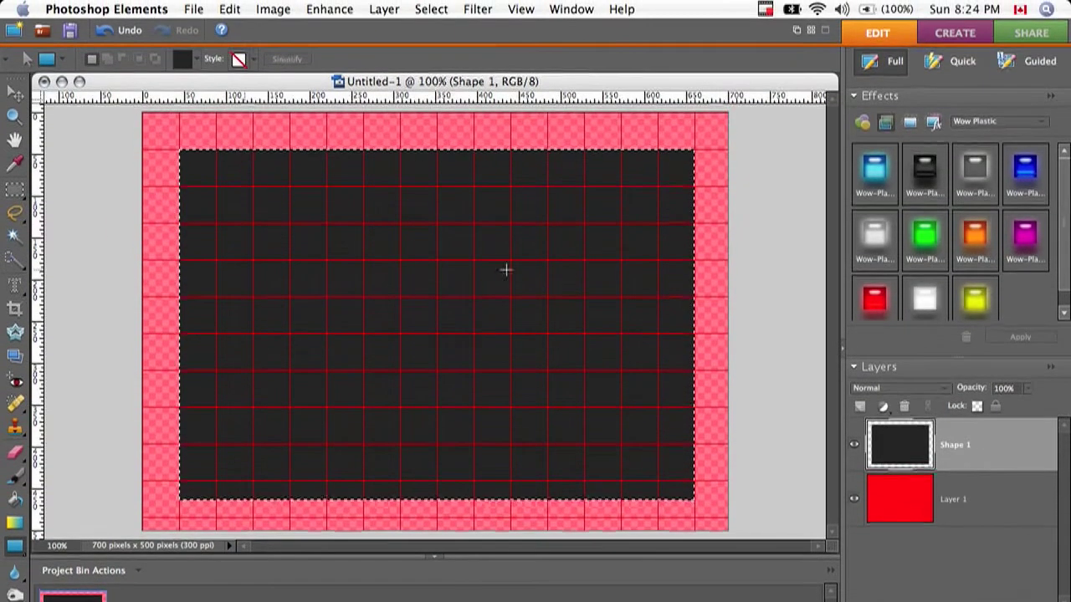
Round the rectangle selection's corners with Smooth Selection at a 50 pixel radius.
left_click(478, 8)
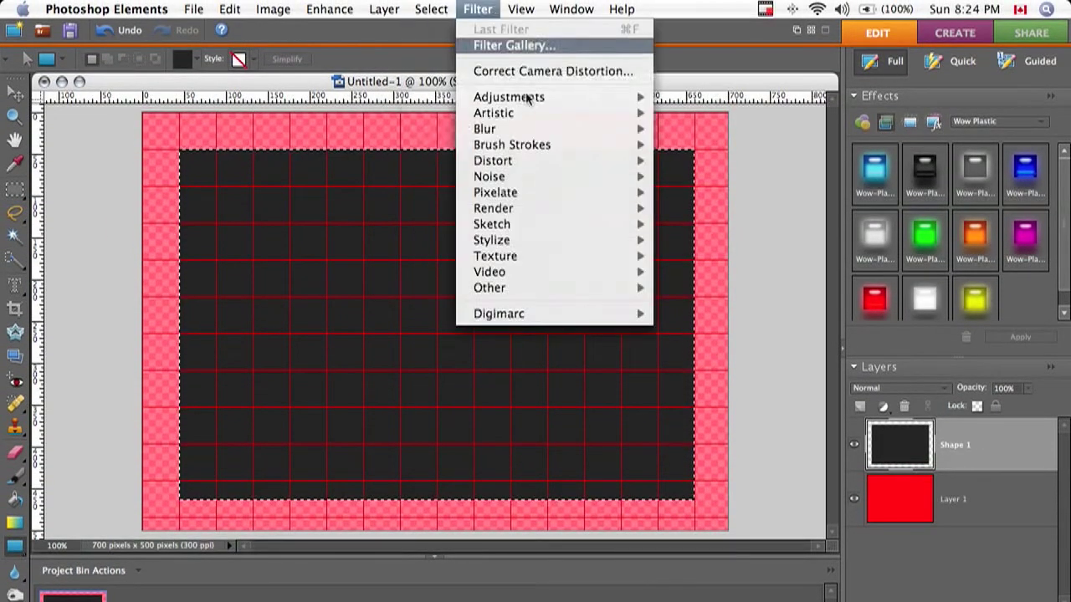
mouse_move(431, 8)
mouse_move(505, 193)
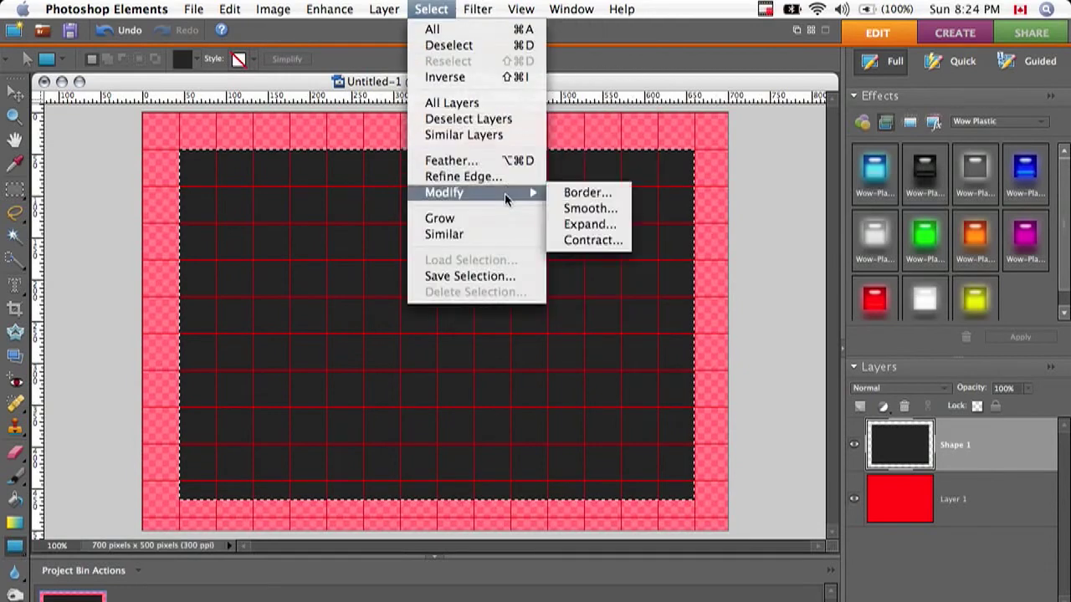
left_click(603, 209)
key("Return")
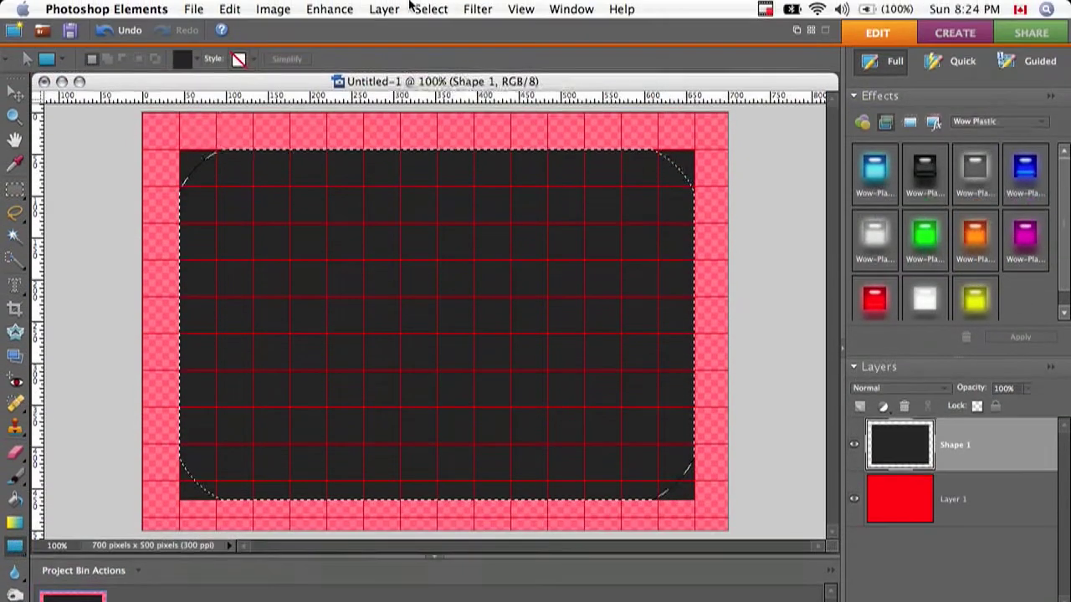
left_click(431, 9)
mouse_move(396, 8)
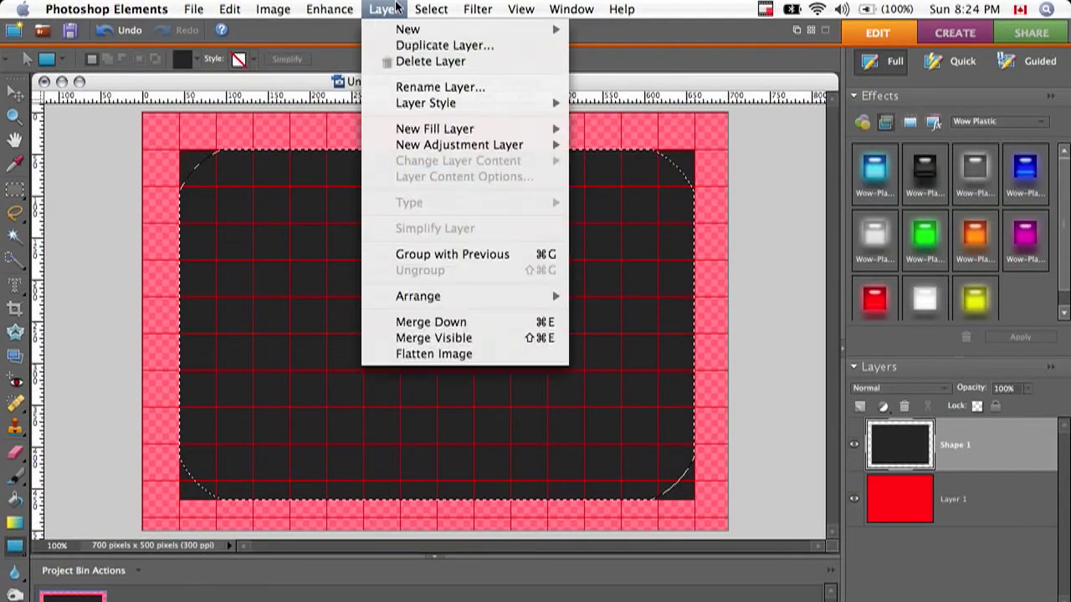
mouse_move(431, 9)
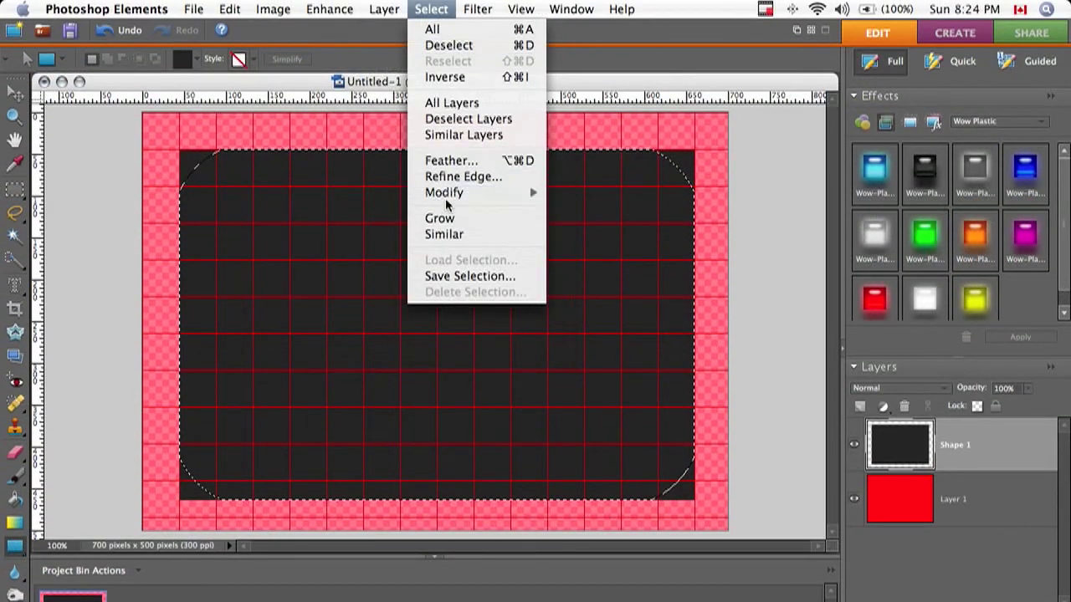
mouse_move(495, 192)
left_click(600, 209)
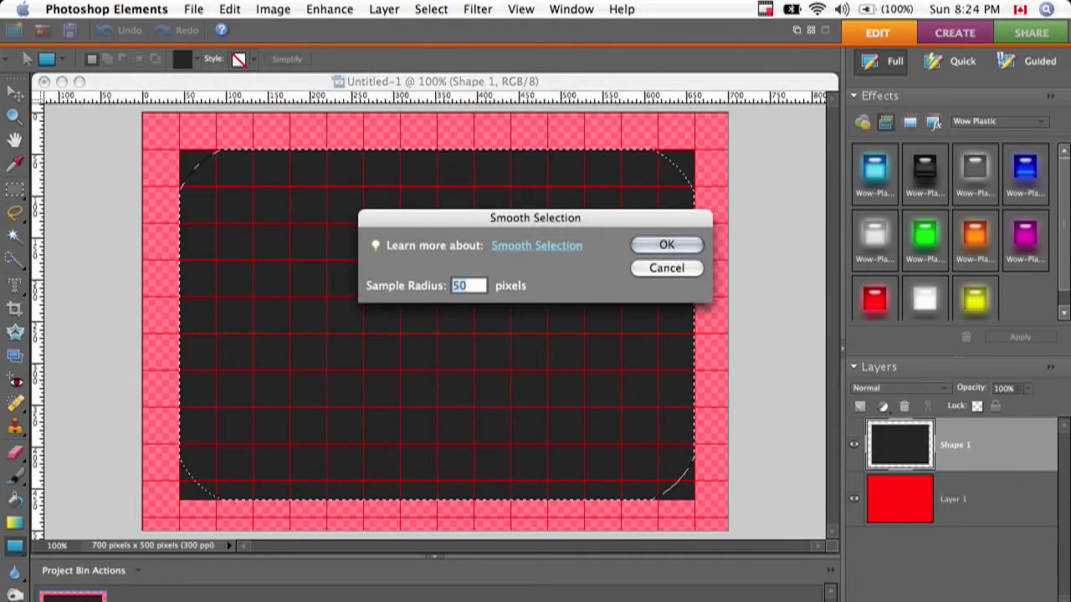
left_click(667, 242)
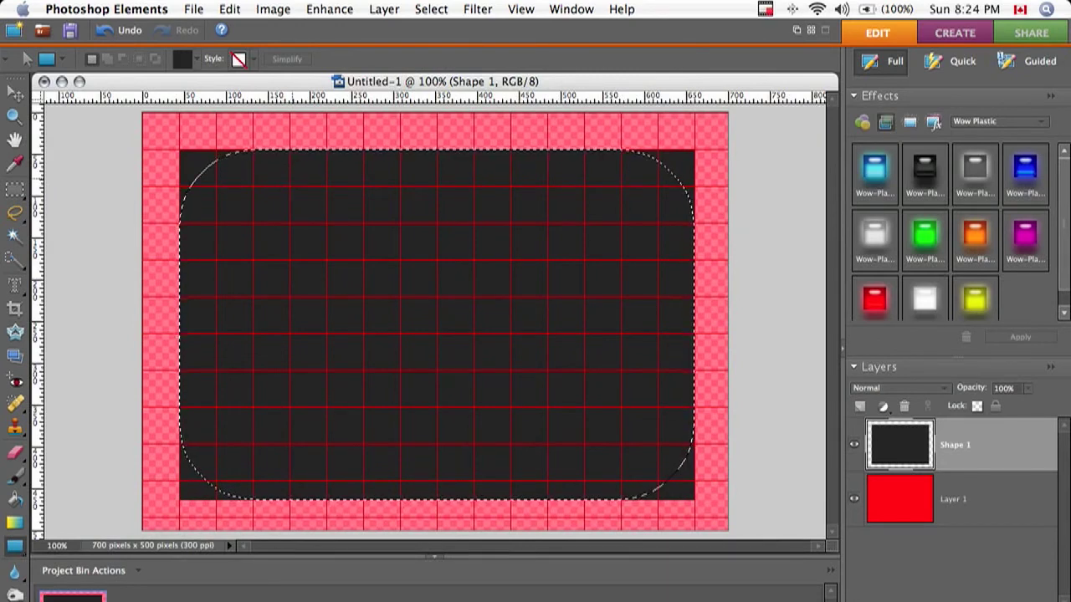
Invert the rounded selection so everything outside the rectangle is selected.
key("Delete")
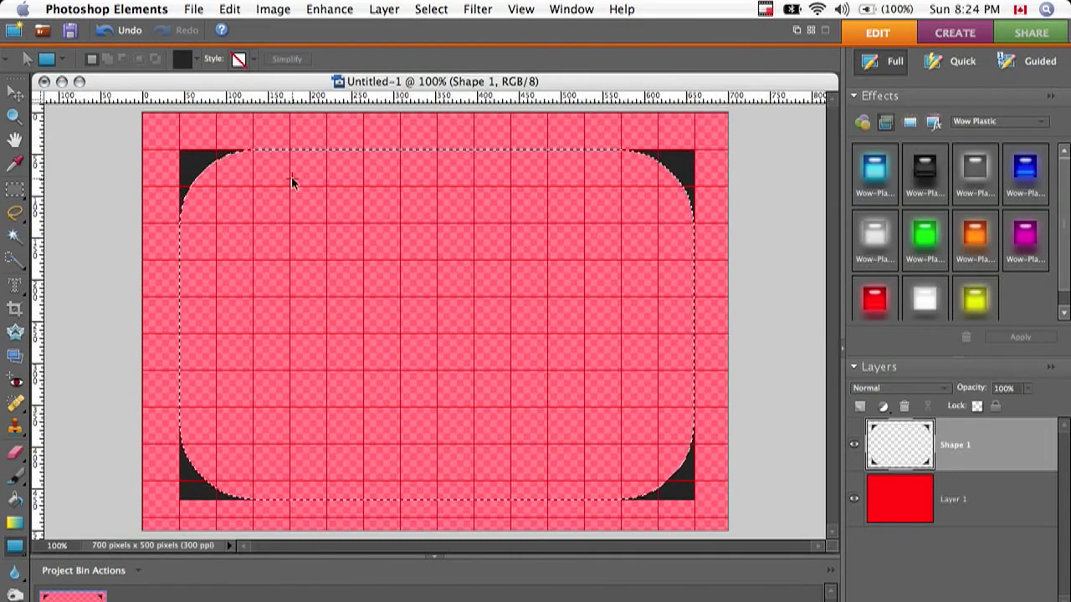
key("super+z")
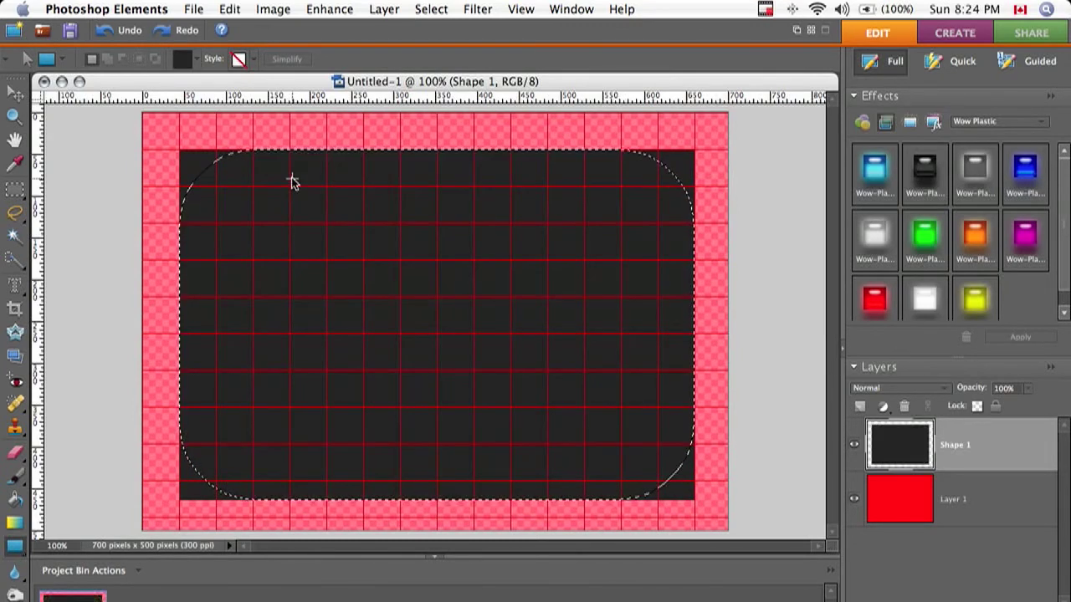
left_click(451, 8)
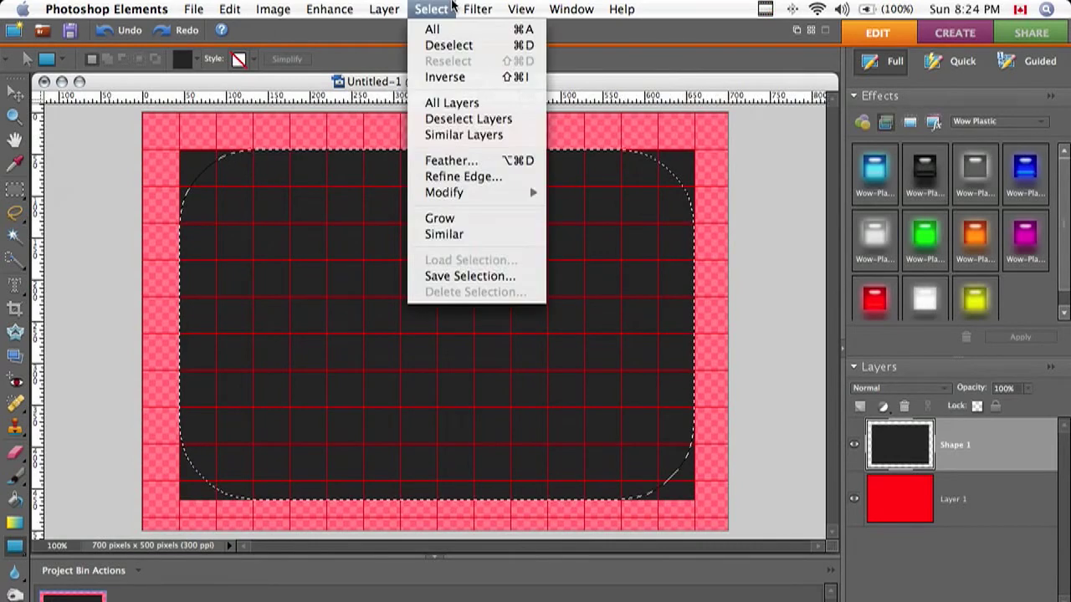
left_click(479, 76)
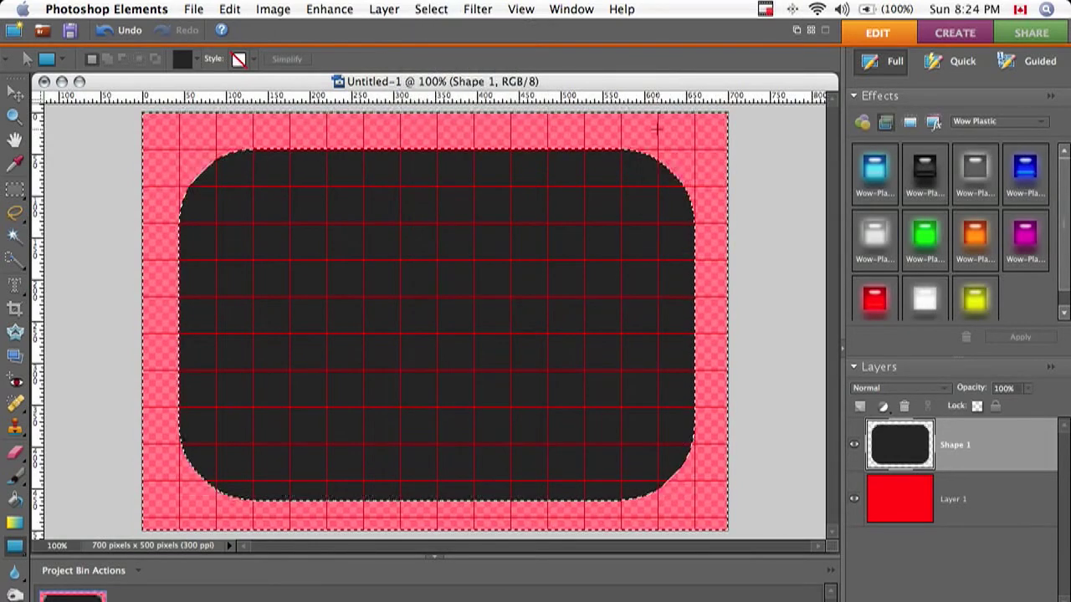
Deselect, then write 'Type' with the Type Mask tool and commit it as a selection.
key("m")
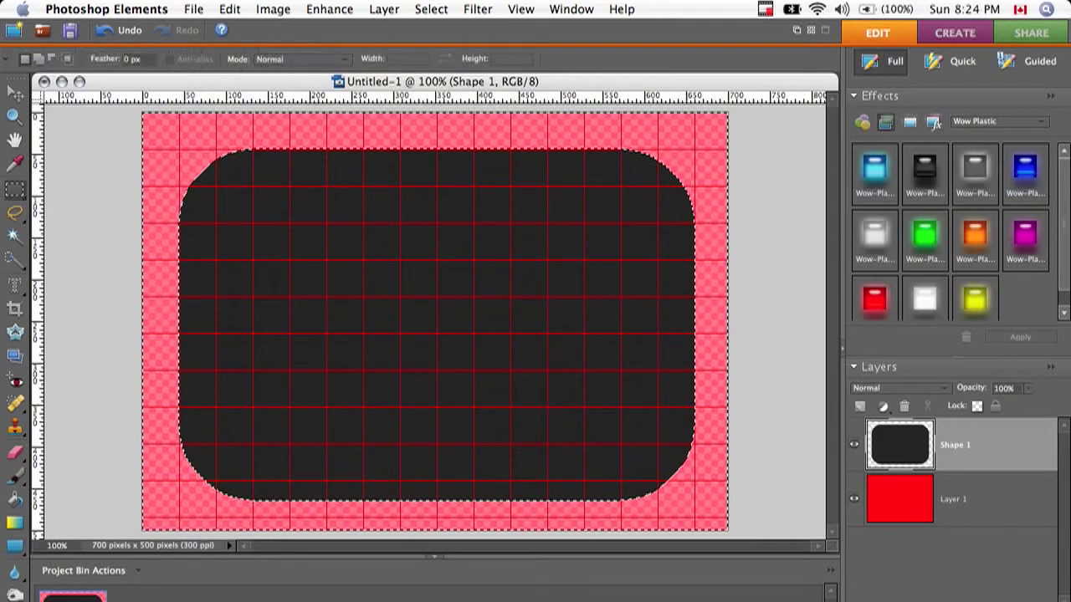
left_click(433, 216)
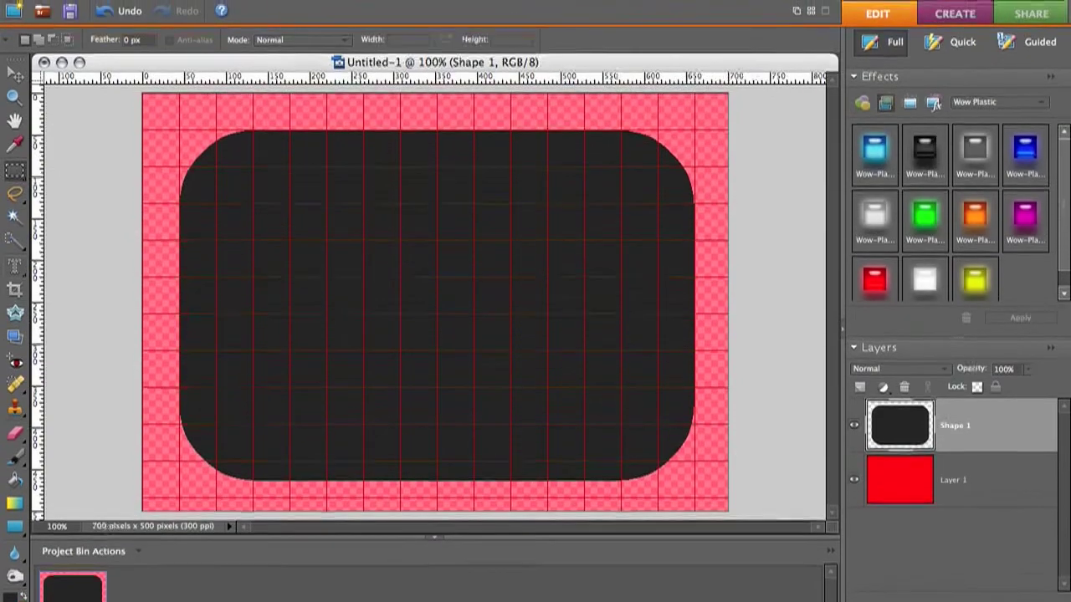
key("t")
left_click(479, 325)
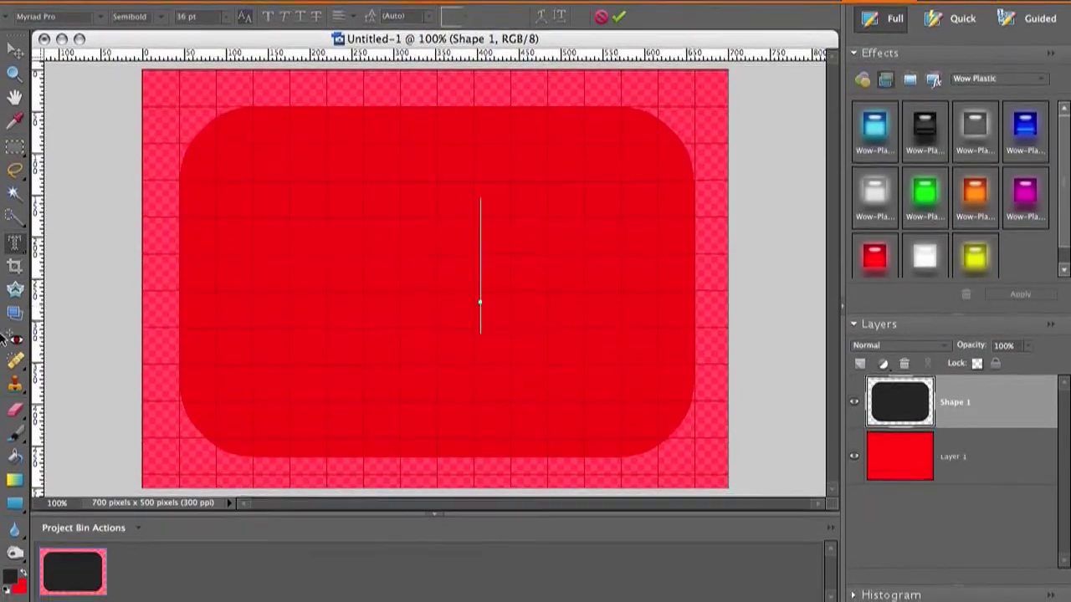
key("Escape")
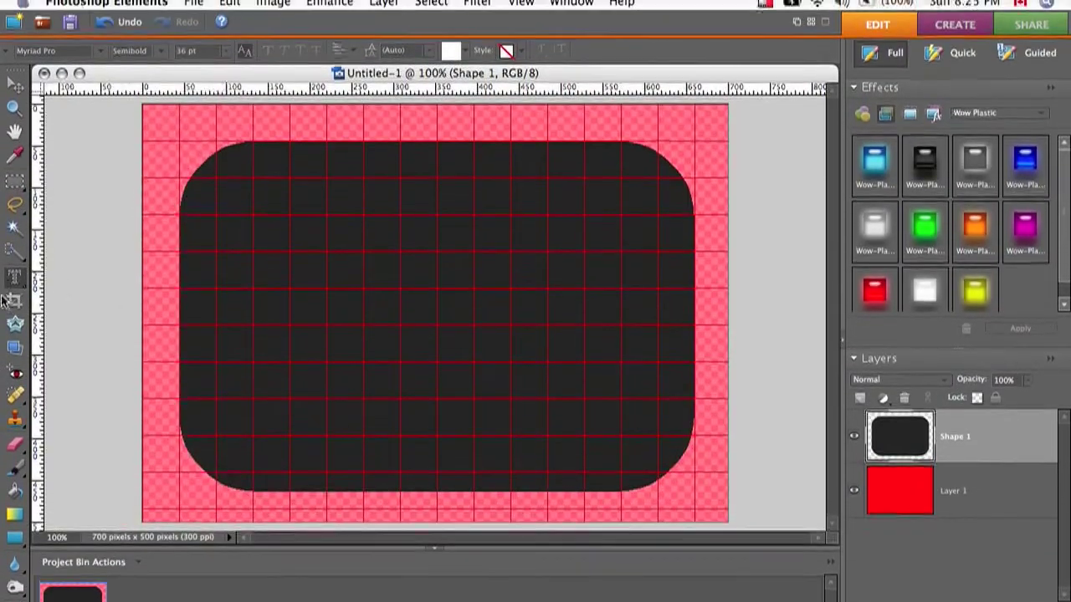
left_click(483, 342)
type("Typ")
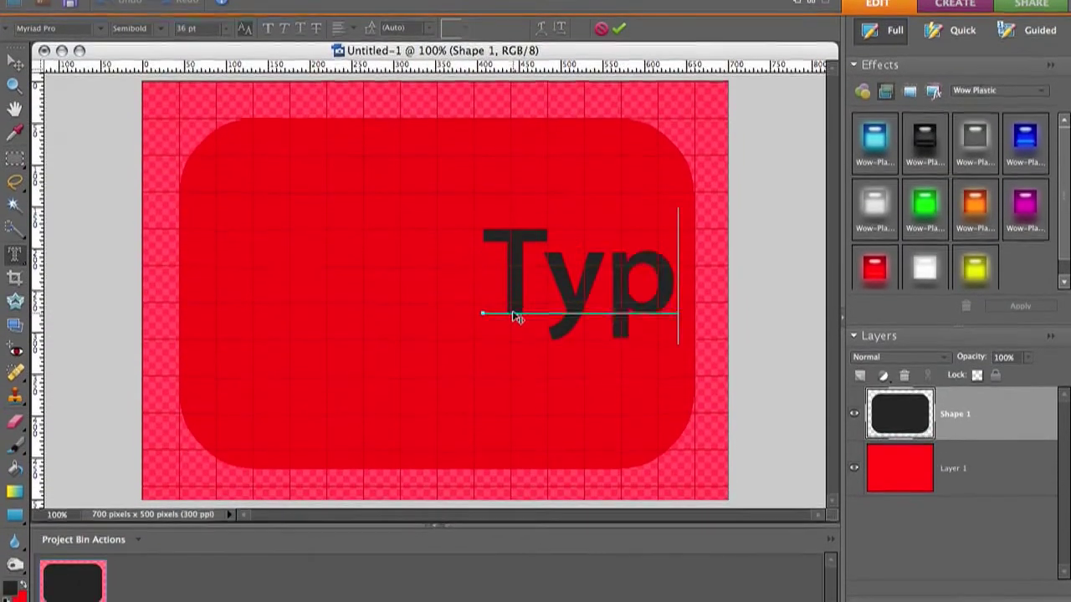
type("e")
left_click(565, 146)
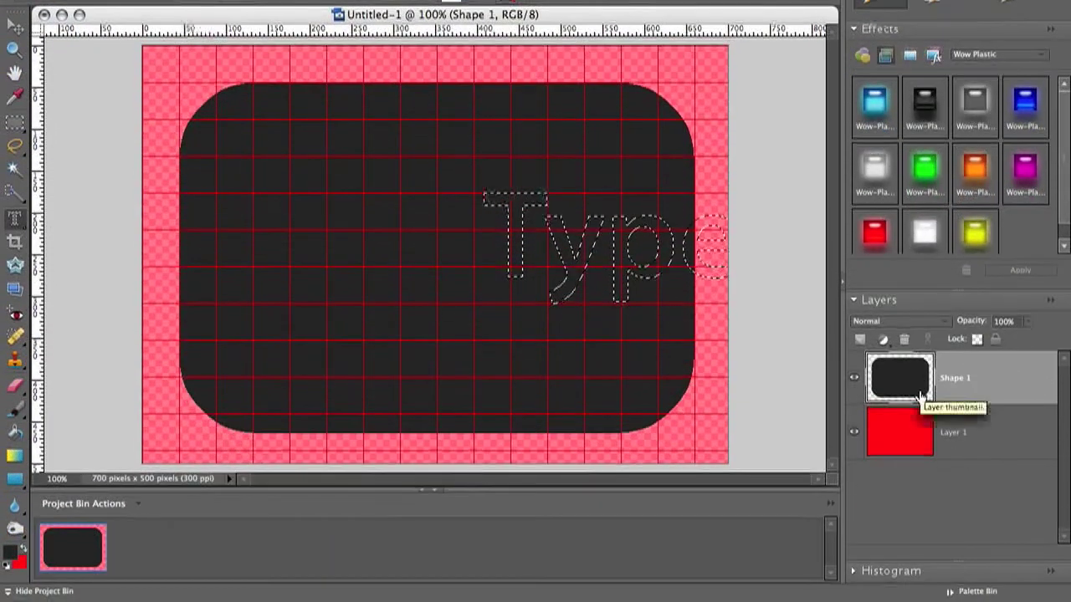
Delete the 'Type' letters from Shape 1 and Layer 1, then deselect.
key("Delete")
left_click(915, 432)
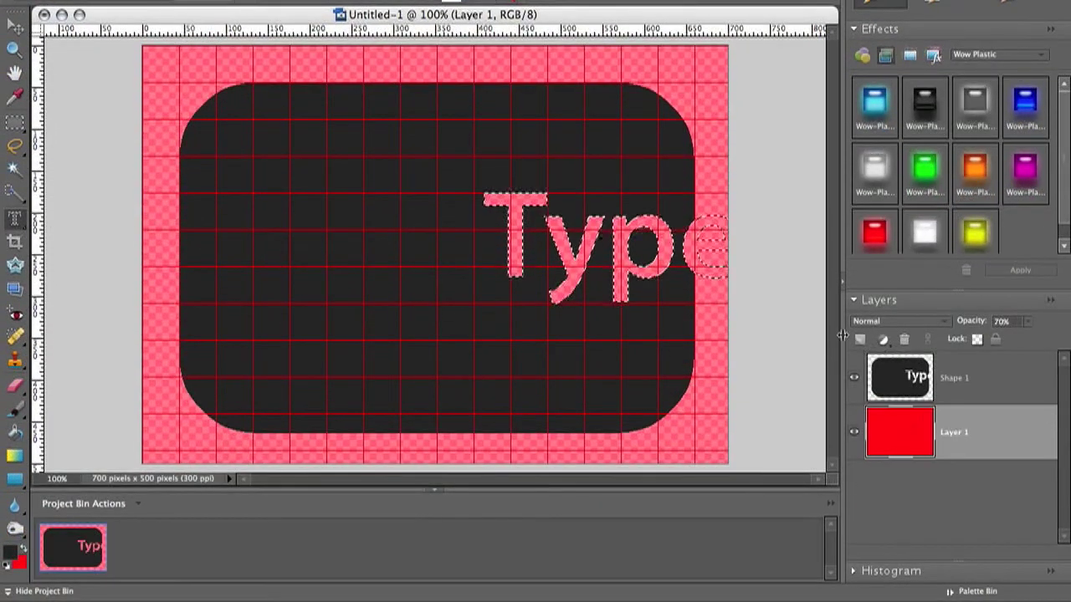
key("Delete")
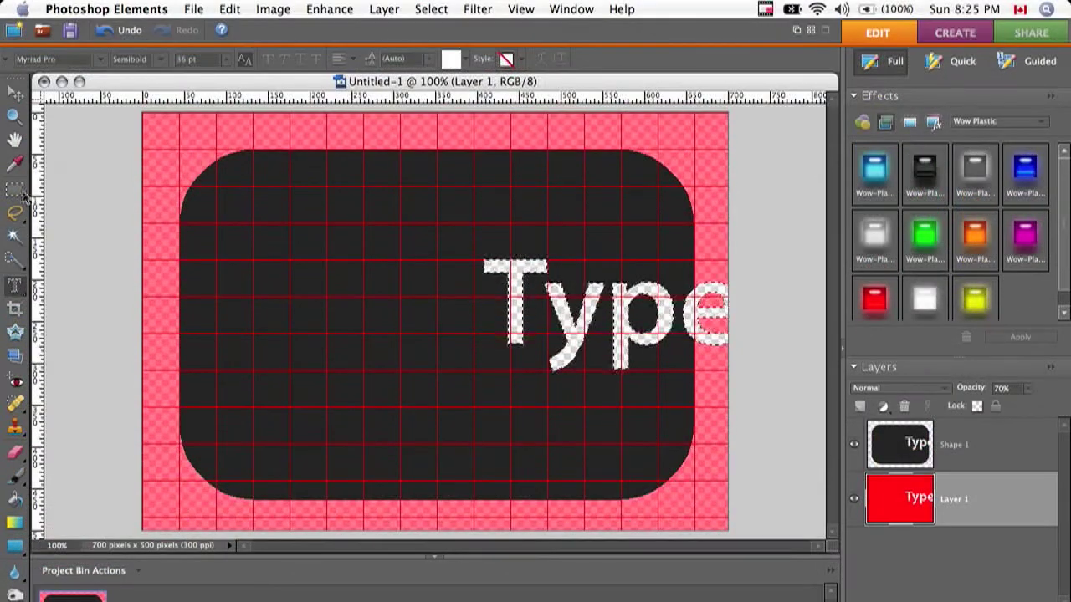
key("m")
left_click(304, 134)
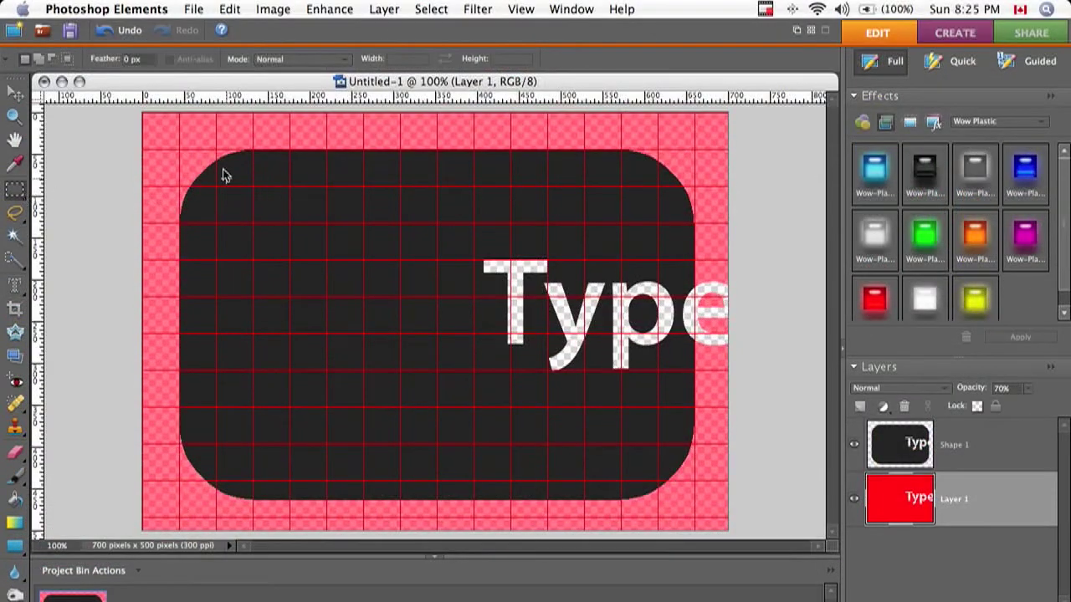
In Save for Web, choose GIF with Animation on and 256 colours.
left_click(201, 9)
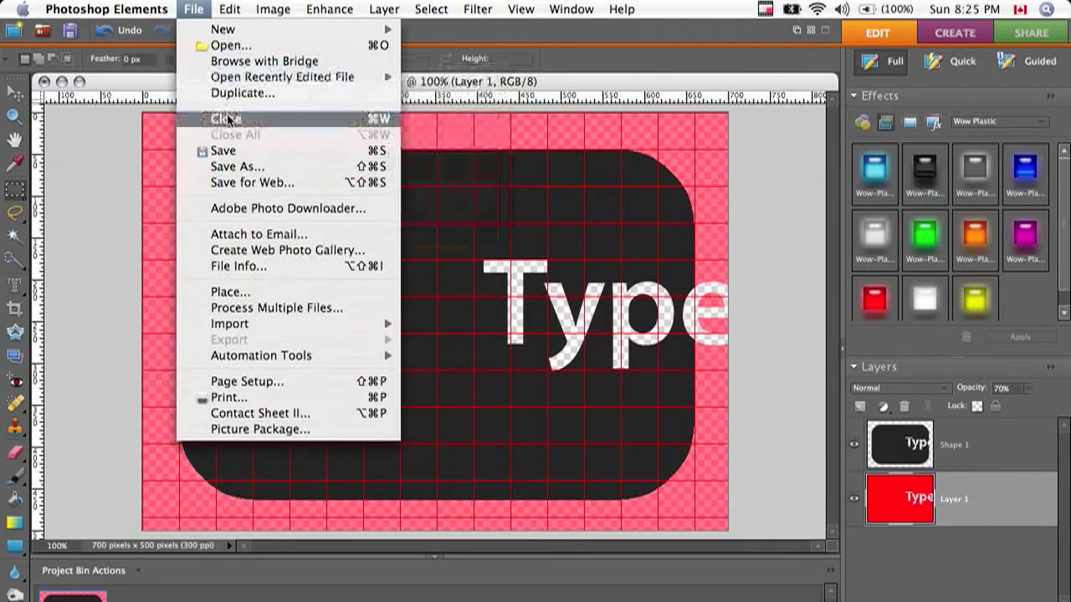
left_click(271, 182)
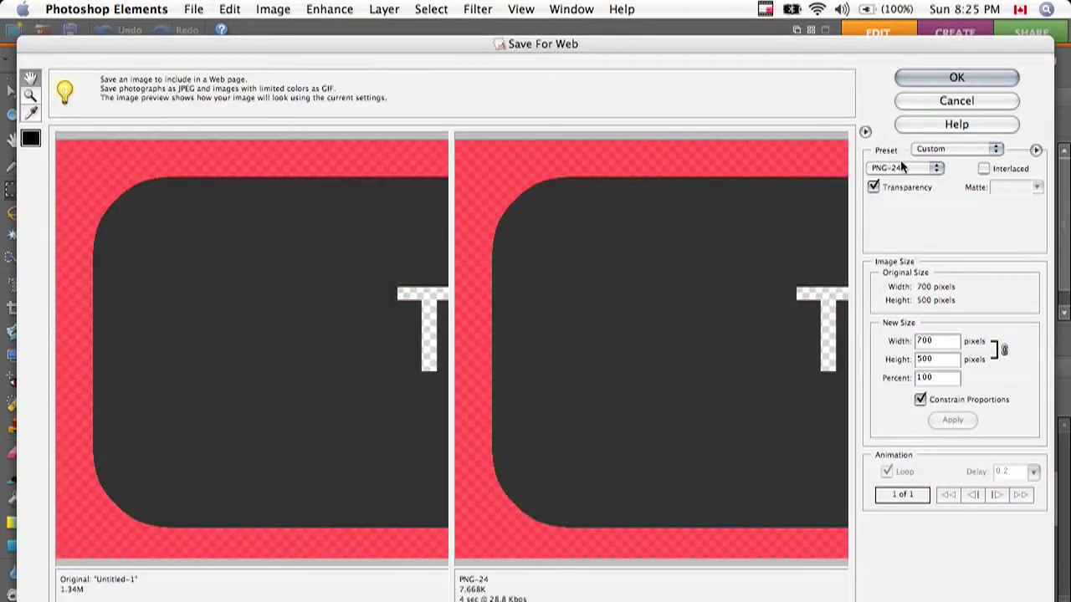
left_click(904, 168)
left_click(894, 133)
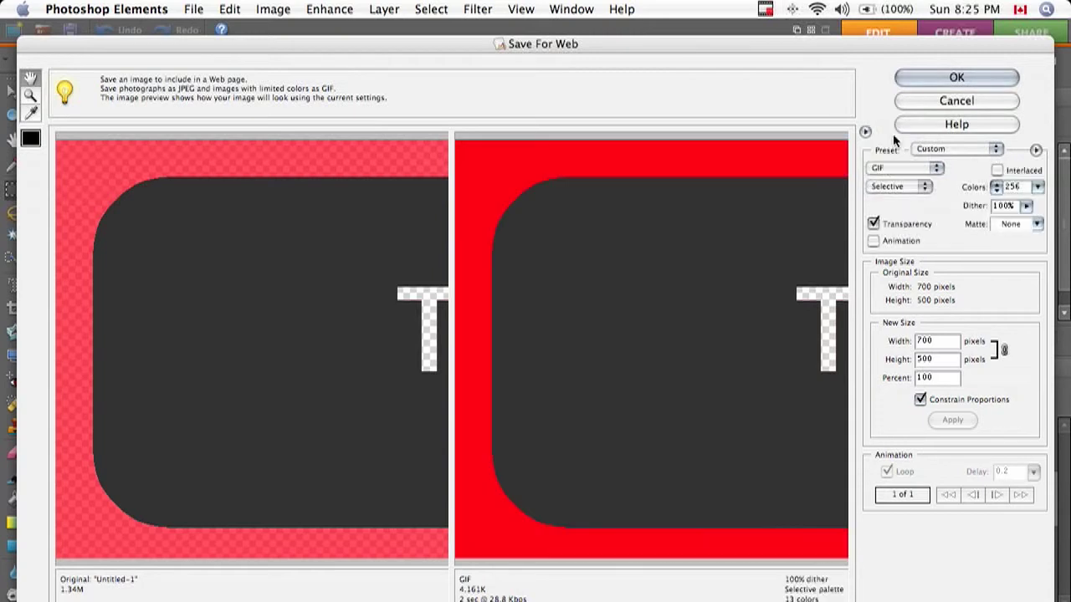
left_click(875, 241)
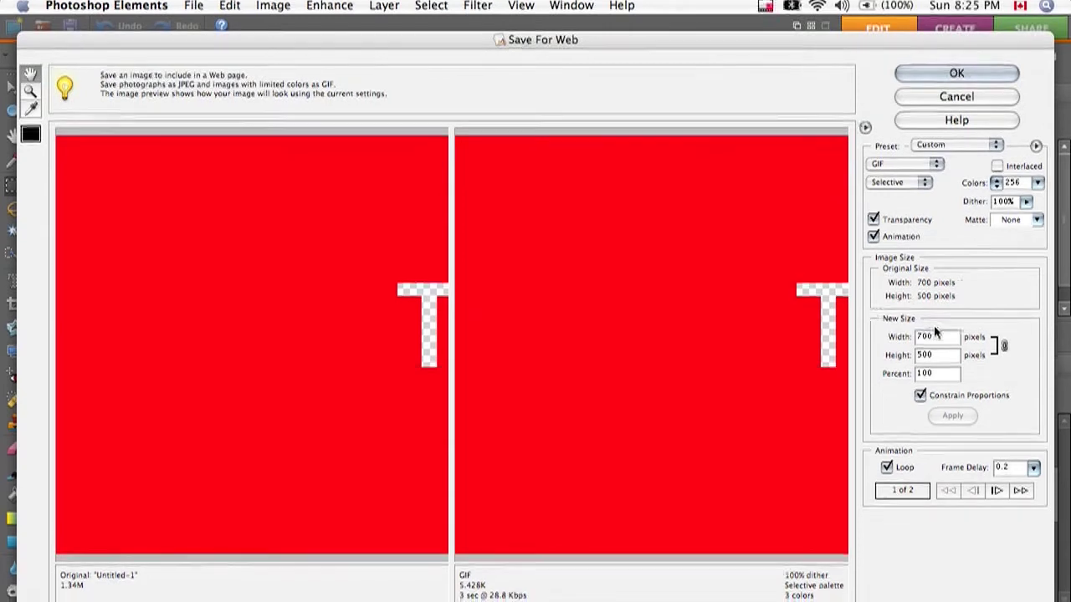
left_click(1038, 186)
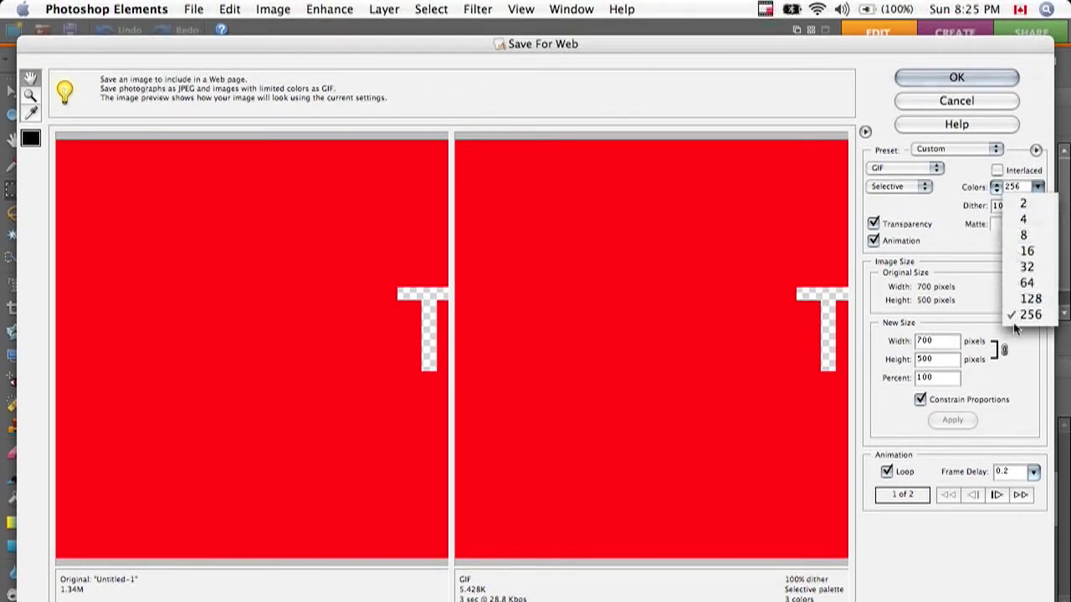
left_click(1017, 315)
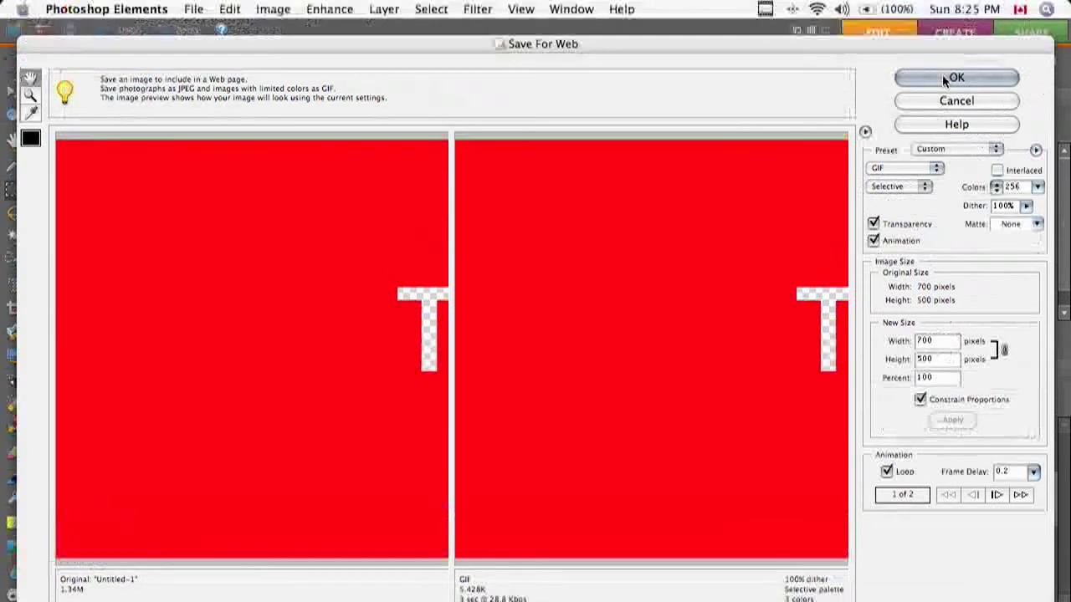
left_click(942, 77)
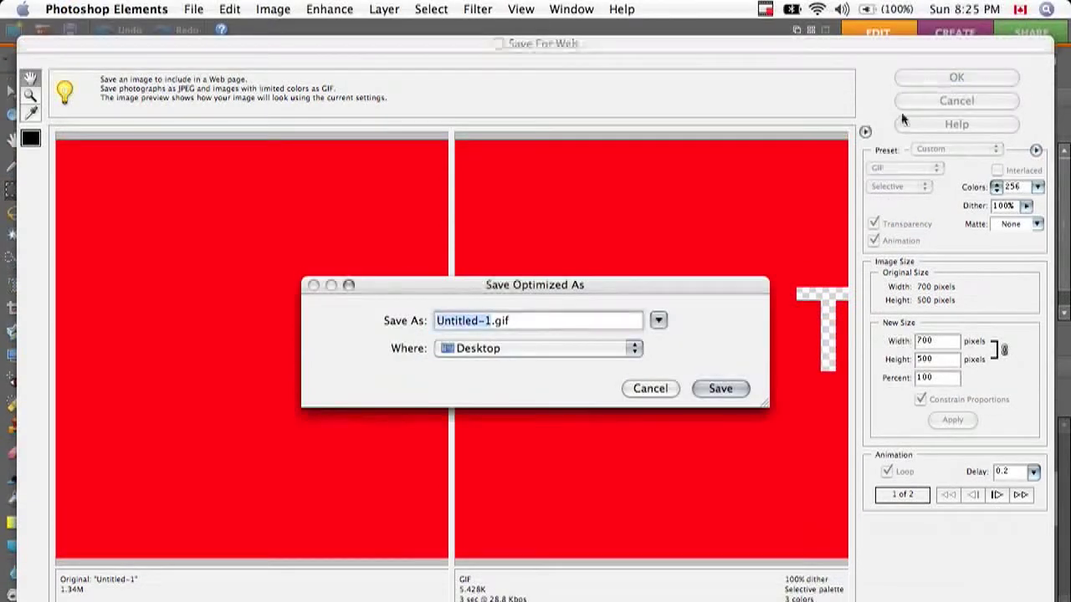
Save the export as gif.gif, replacing the existing file.
type("gif")
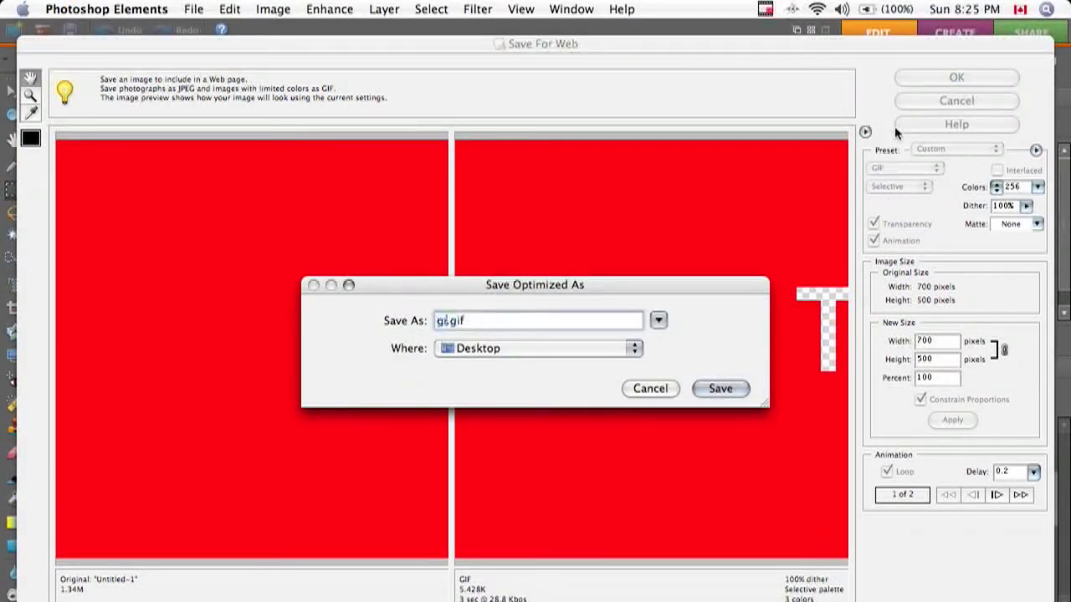
key("Return")
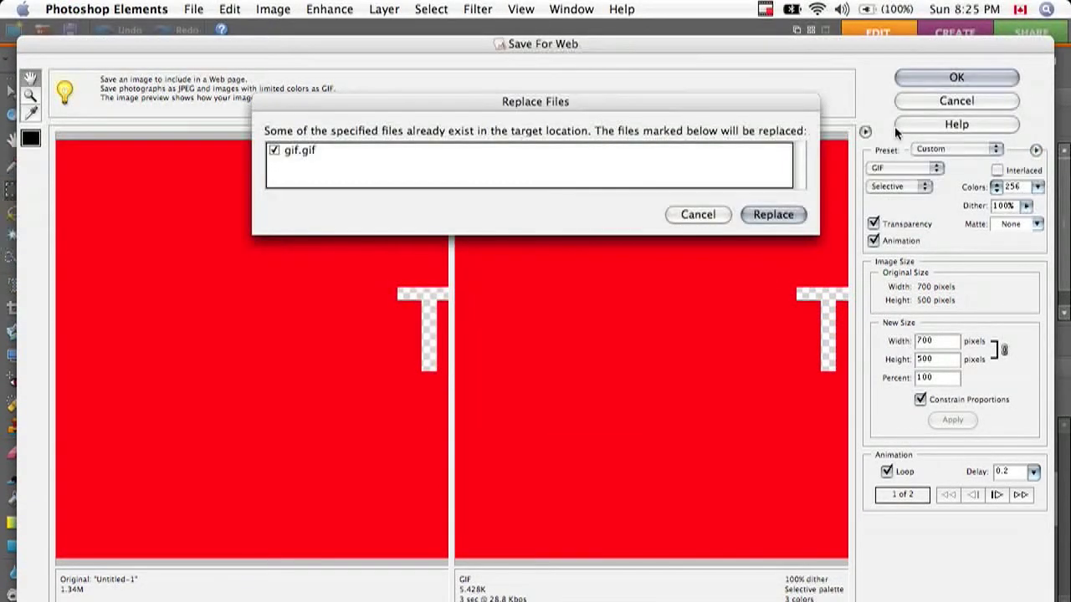
key("Return")
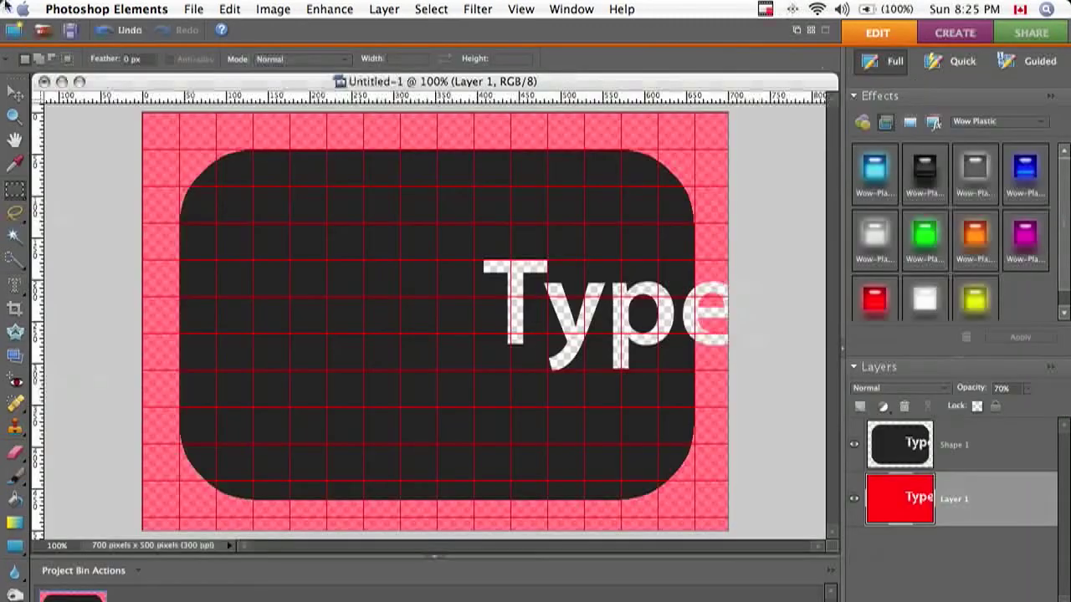
Reopen Save for Web and compare PNG-8 with PNG-24, ending on PNG-24.
left_click(192, 9)
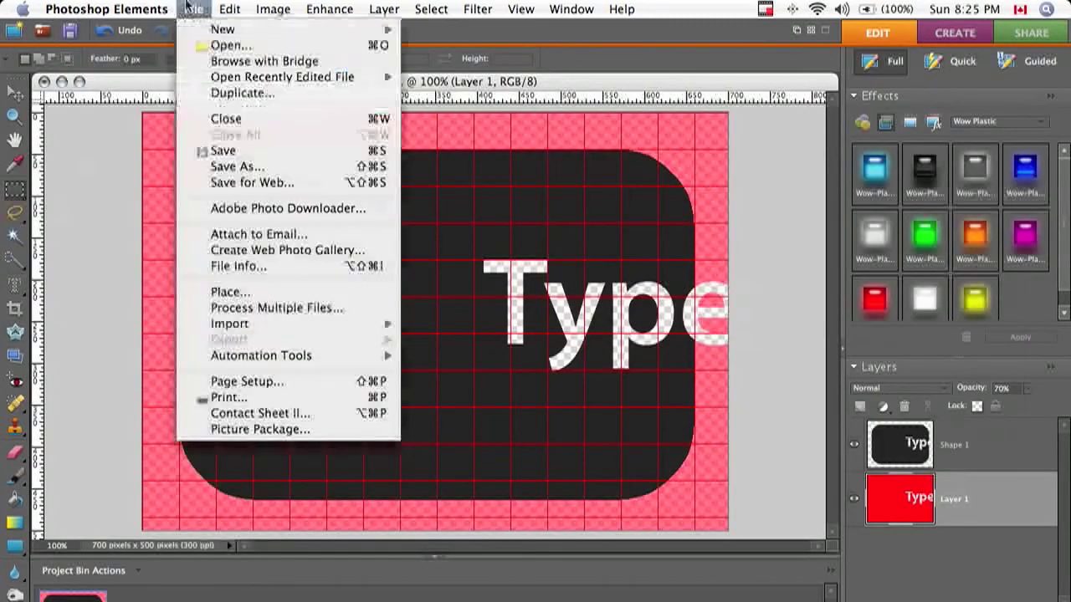
left_click(230, 182)
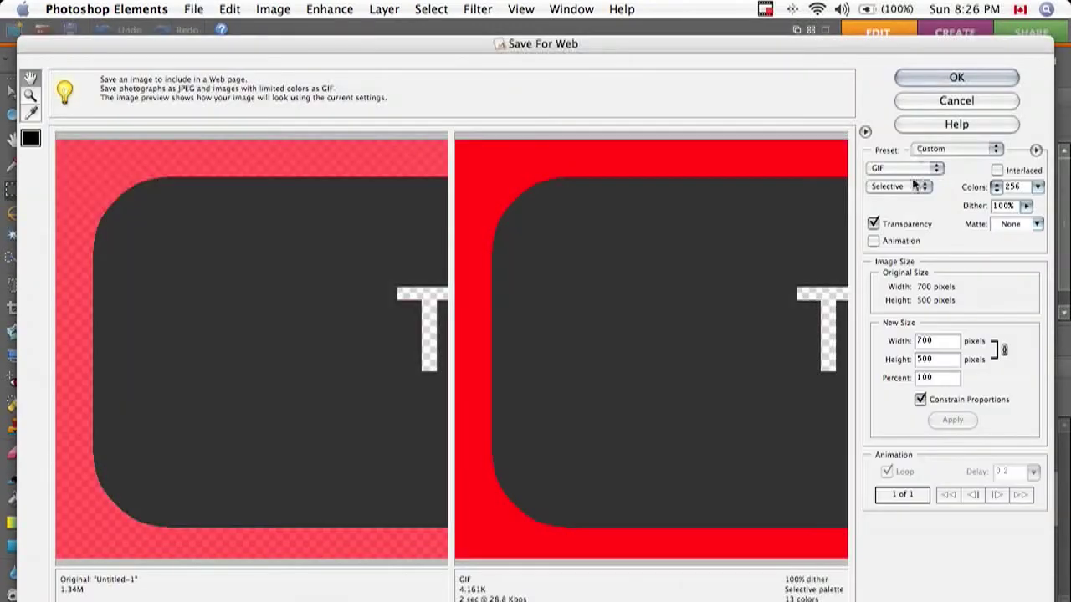
left_click(905, 168)
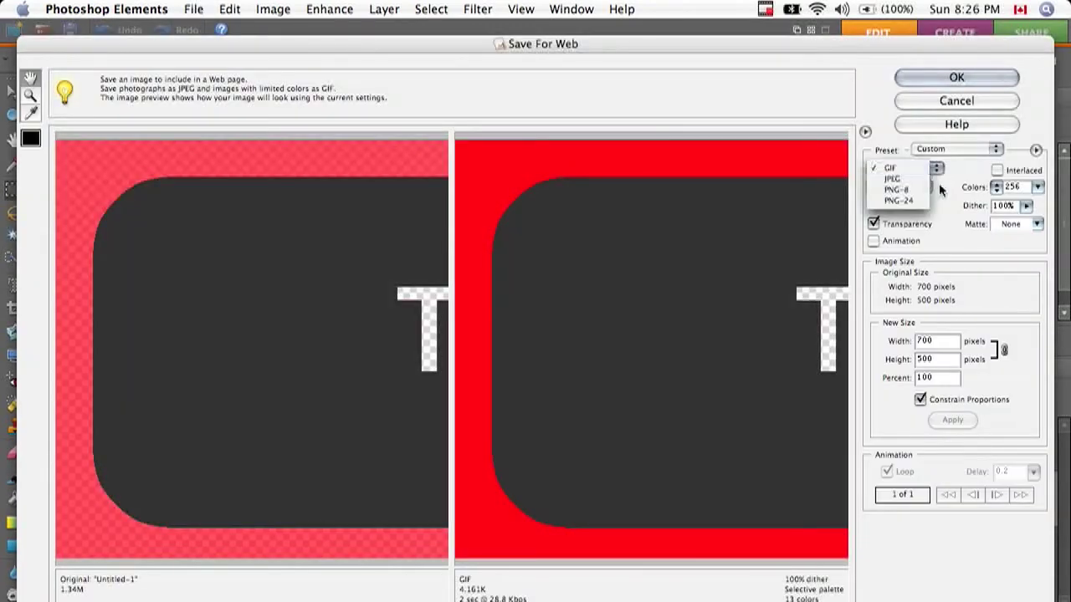
left_click(878, 183)
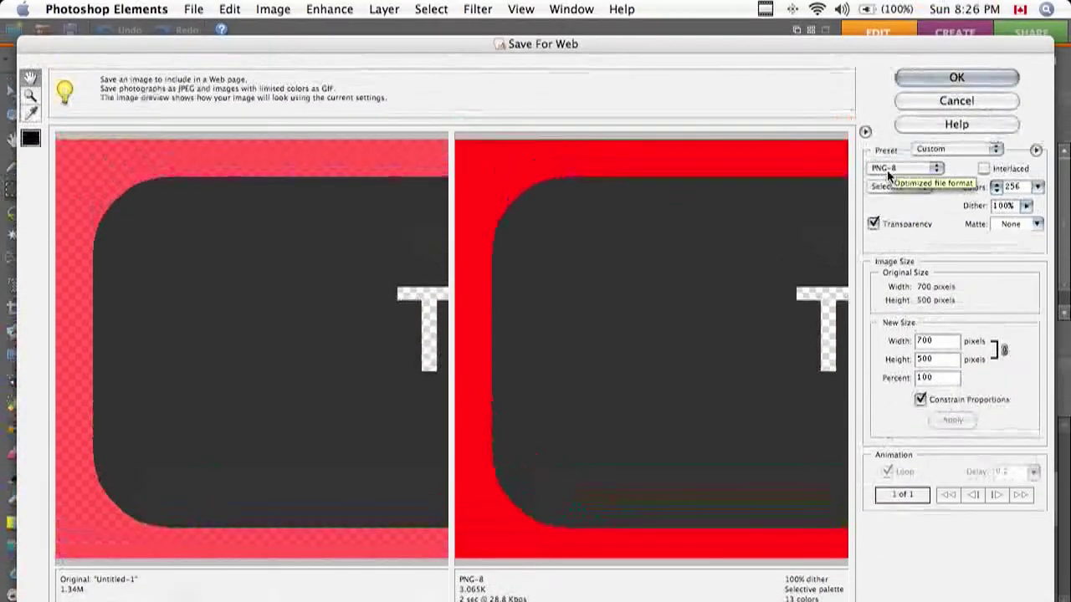
left_click(887, 103)
left_click(894, 179)
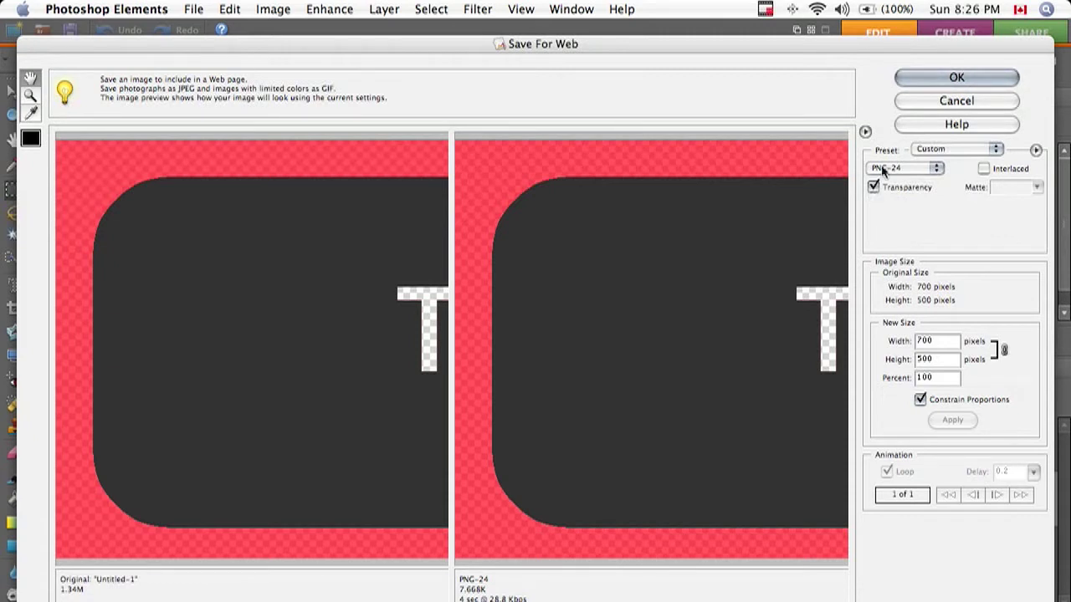
Compare PNG-8 at 256 colours against PNG-24, finishing on PNG-24.
left_click(895, 169)
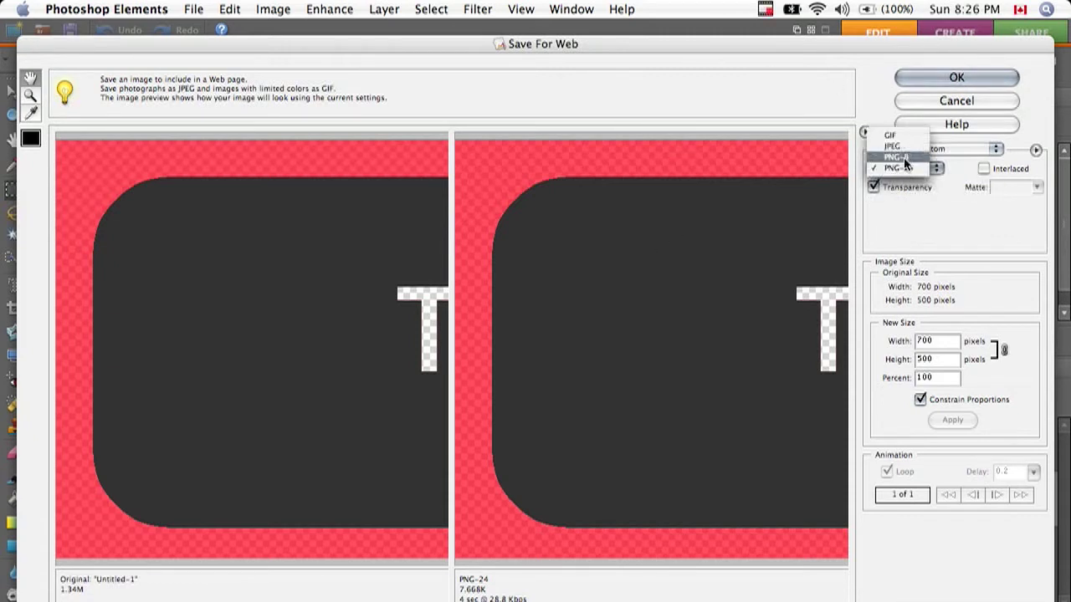
left_click(895, 157)
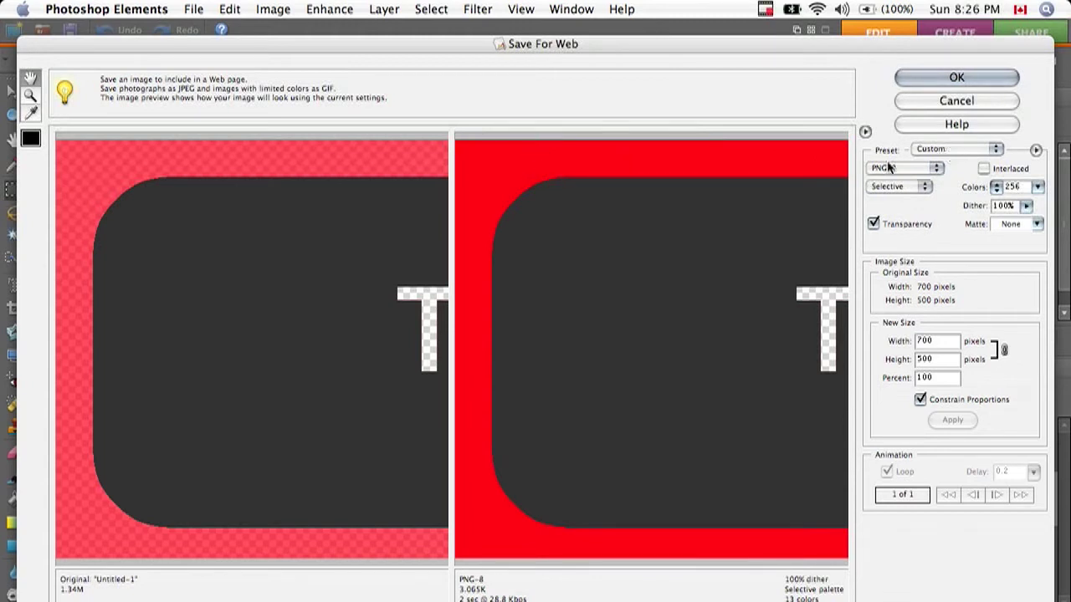
left_click_drag(889, 167, 894, 179)
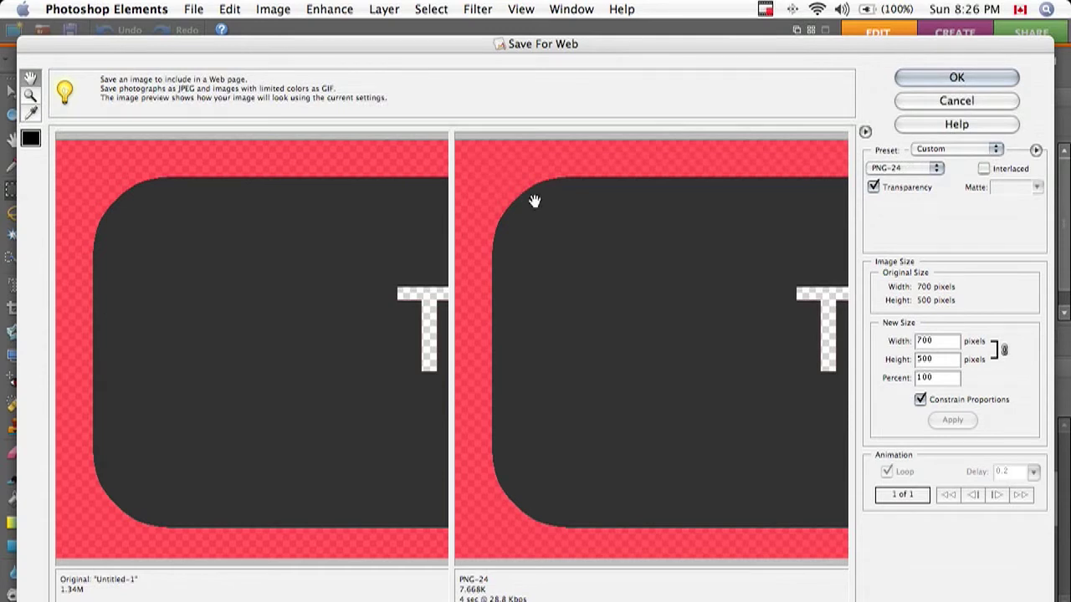
left_click(907, 167)
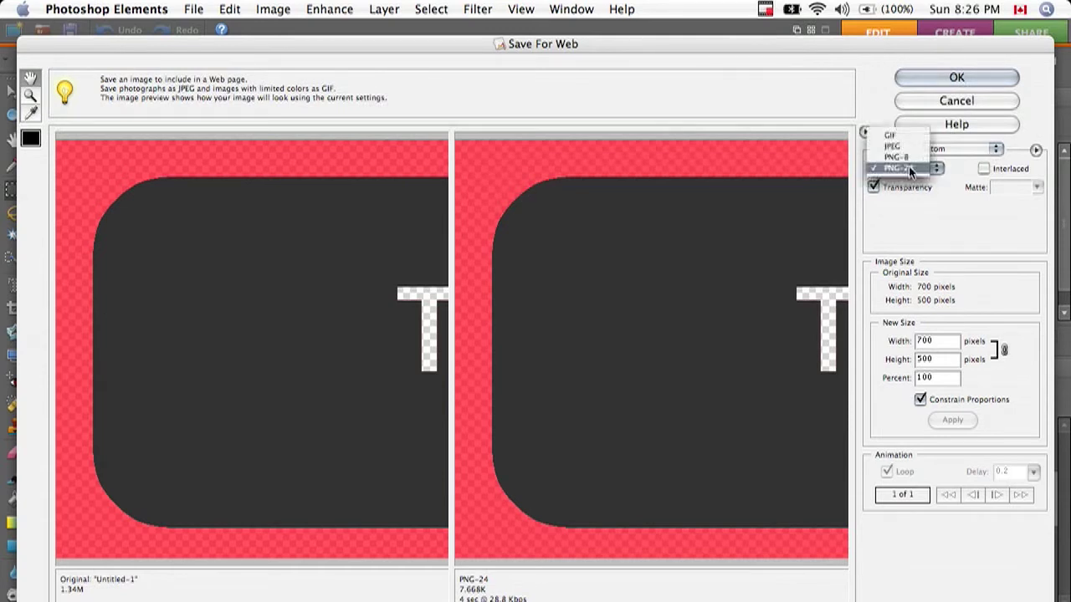
left_click(898, 157)
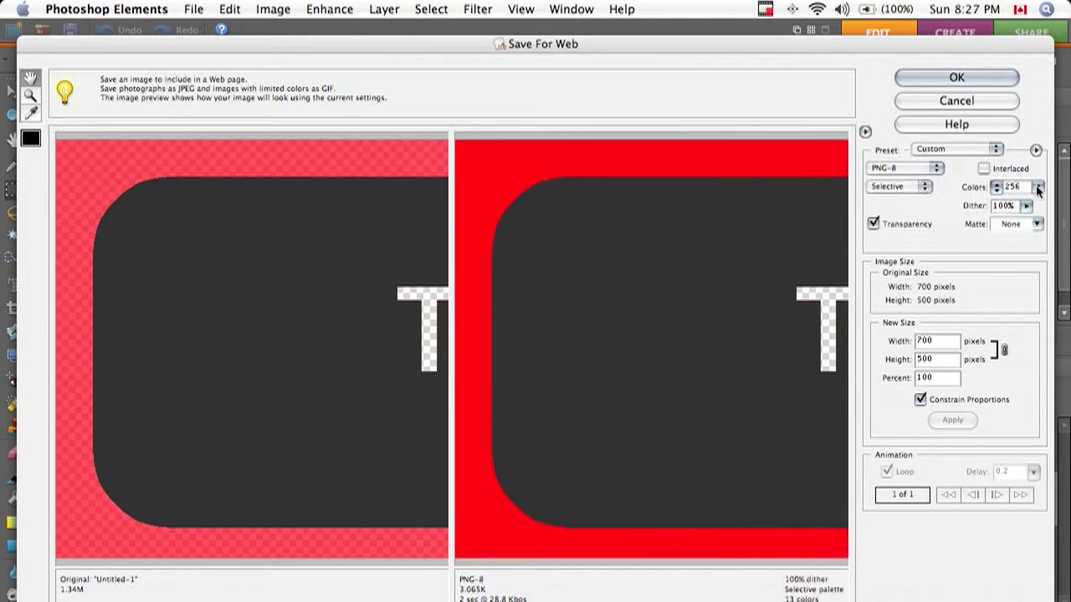
left_click(1037, 187)
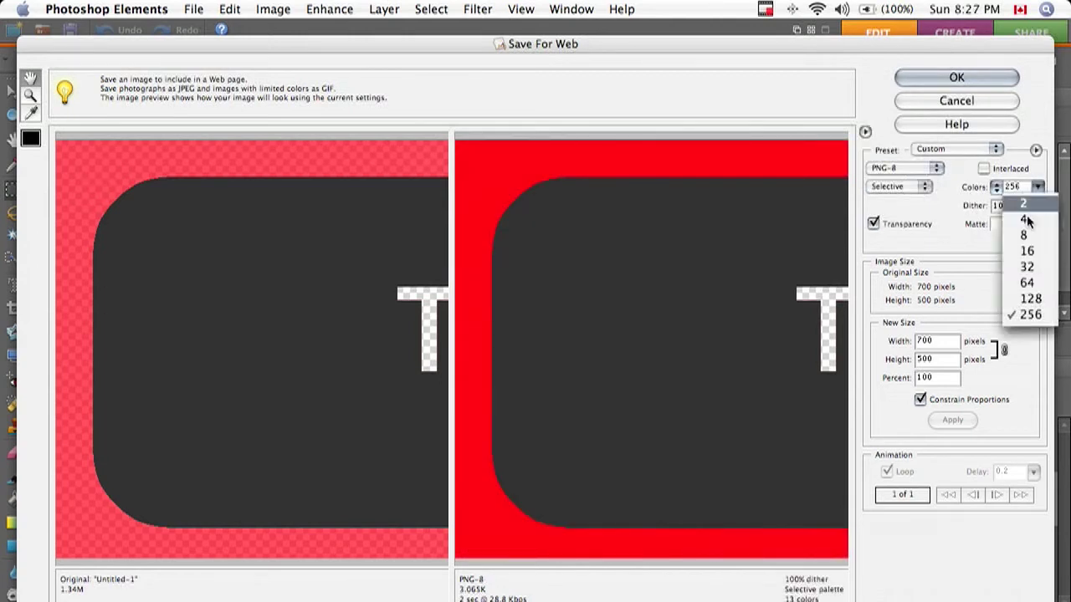
left_click(1032, 314)
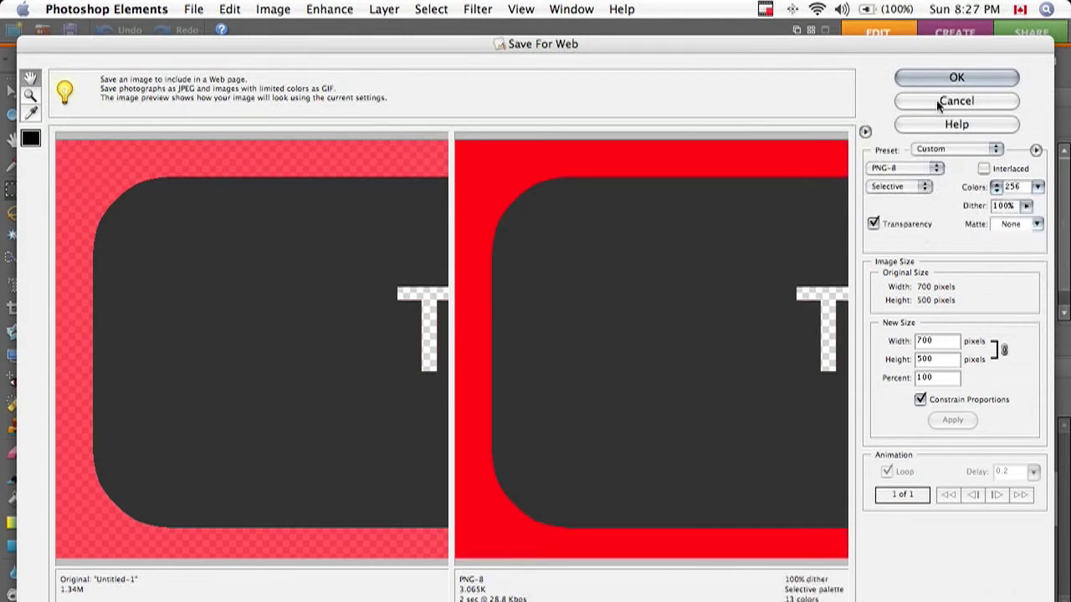
left_click(930, 168)
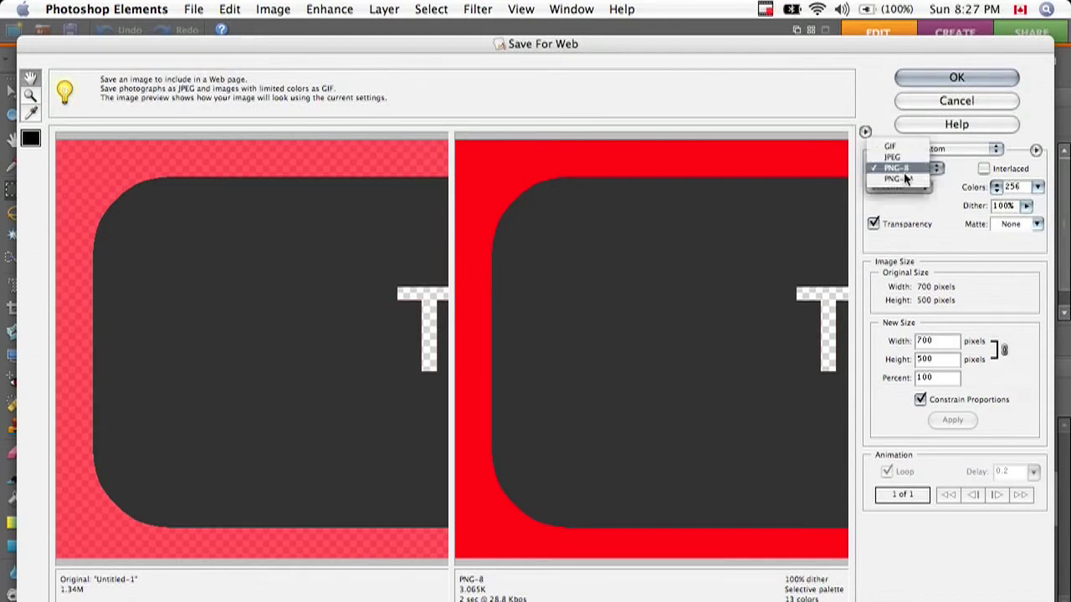
left_click(903, 179)
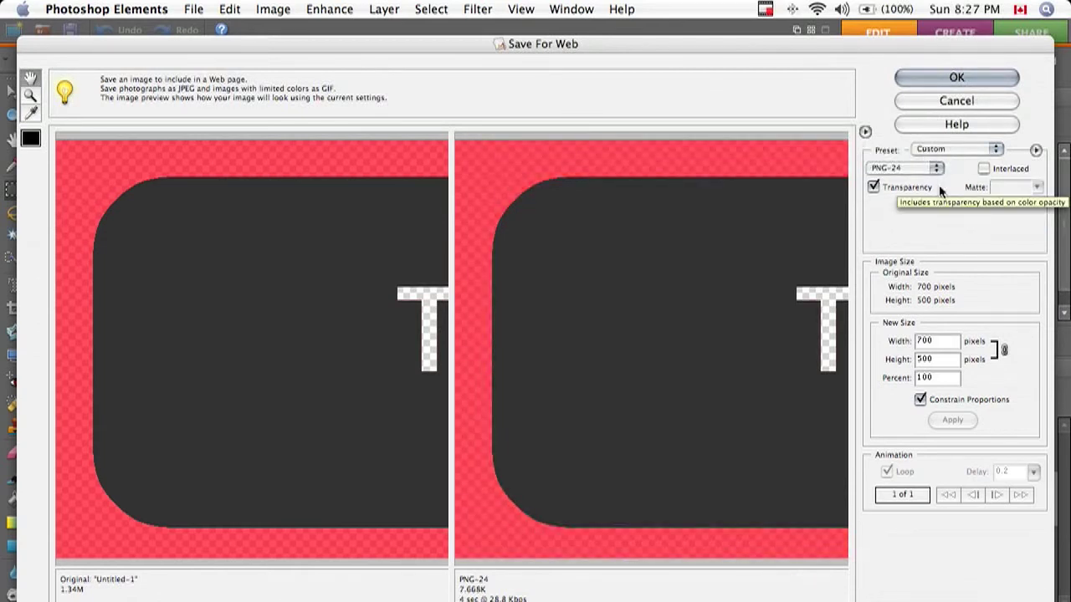
Cancel the export and open title.html from the Desktop in Safari.
left_click(934, 103)
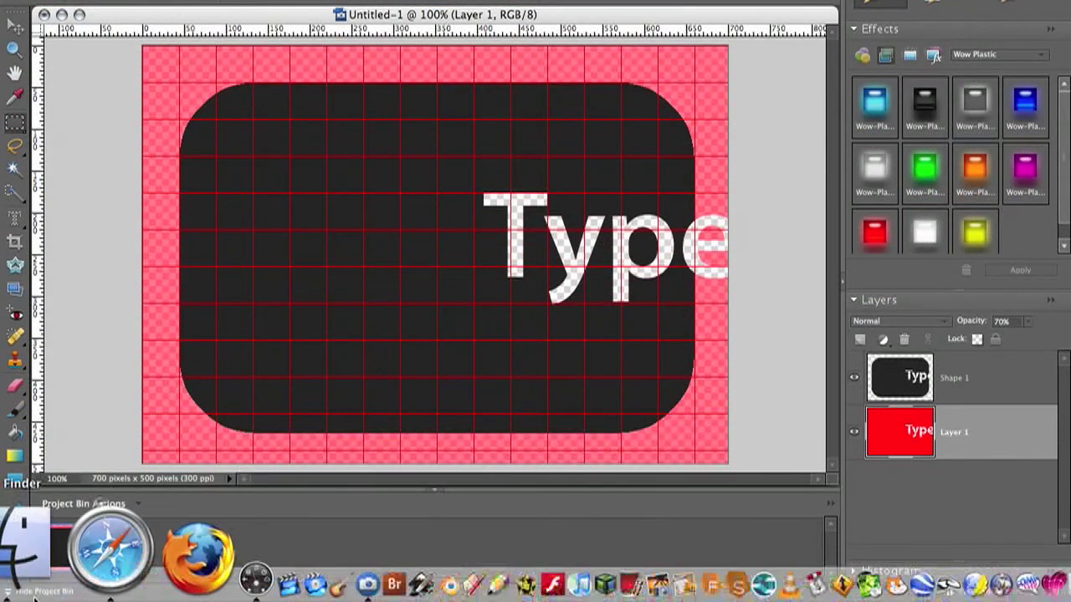
left_click(25, 554)
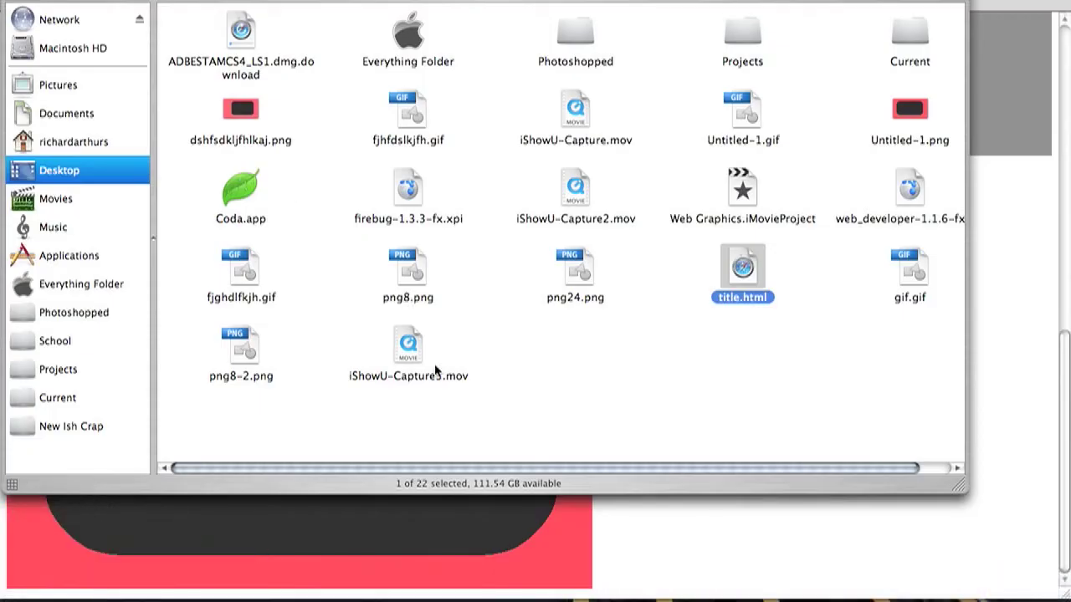
key("super+o")
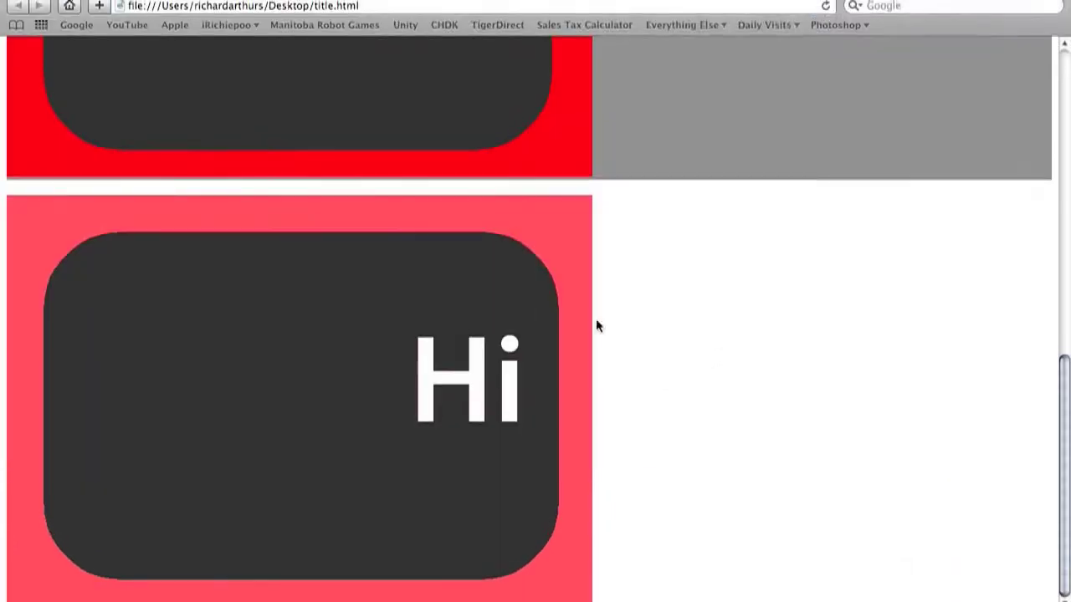
scroll(400, 207, "up", 10)
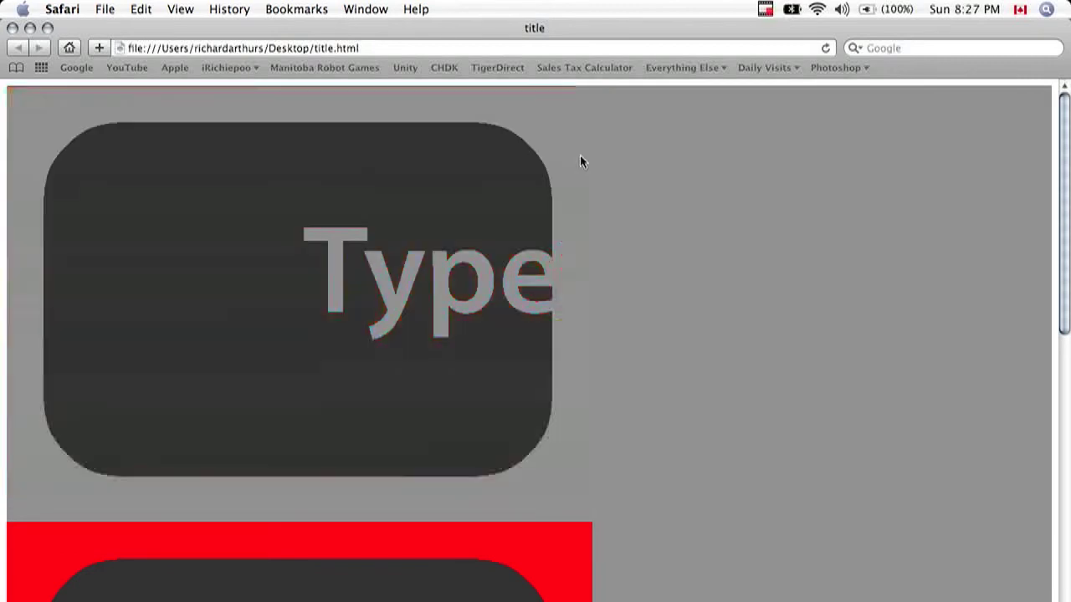
scroll(870, 188, "down", 2)
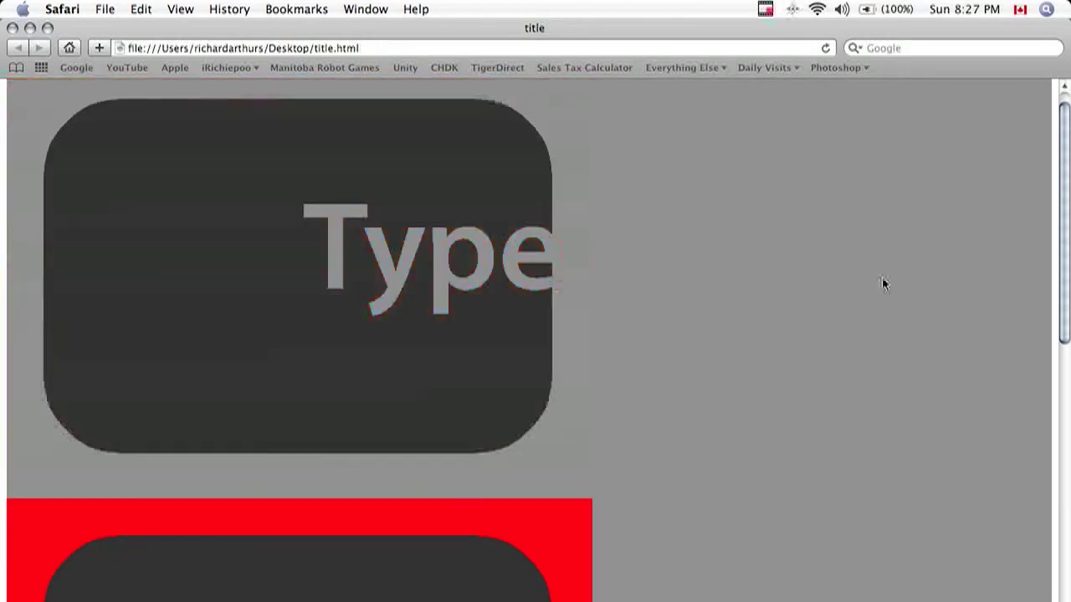
scroll(786, 221, "down", 10)
scroll(411, 444, "down", 3)
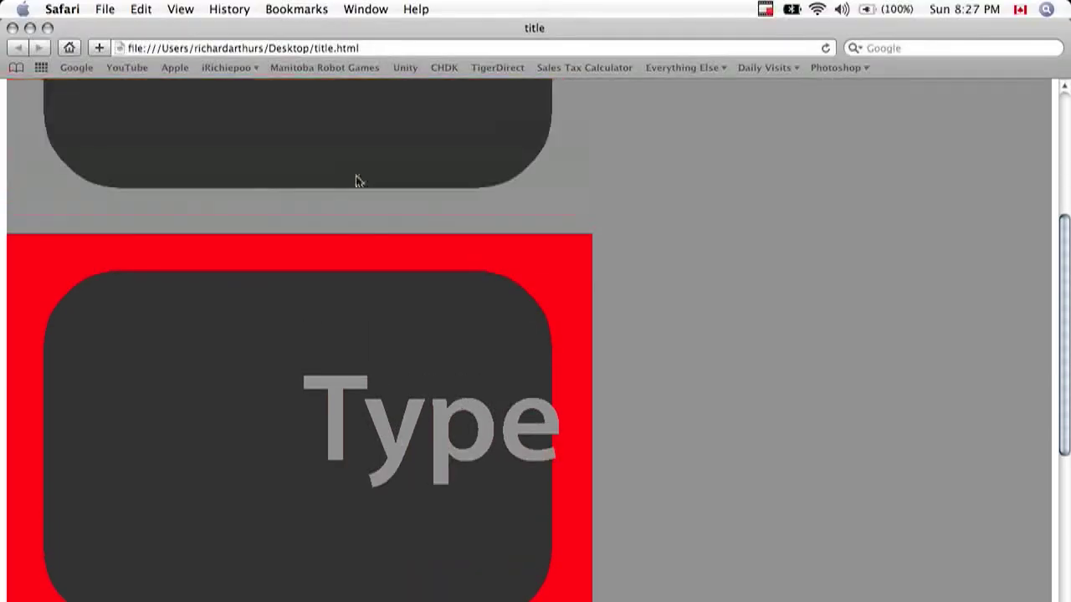
mouse_move(196, 544)
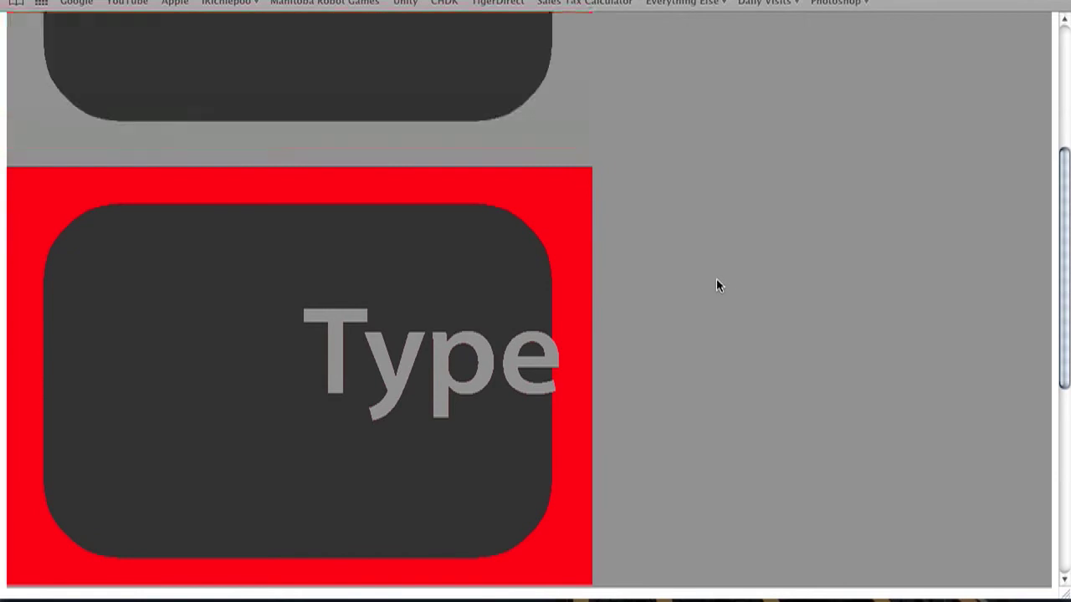
scroll(748, 304, "down", 5)
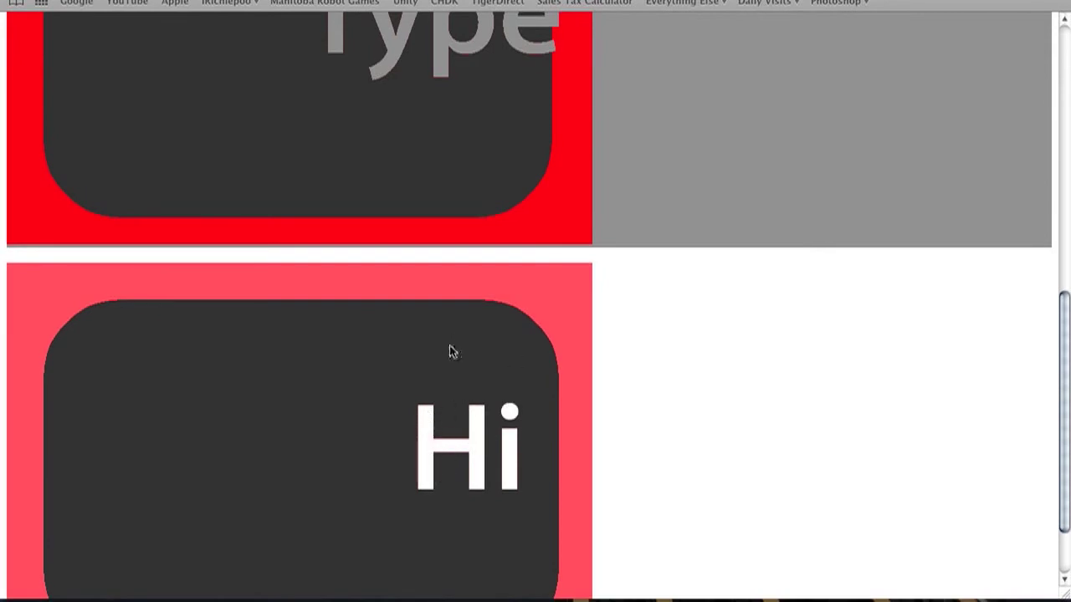
scroll(655, 376, "down", 2)
scroll(510, 365, "up", 5)
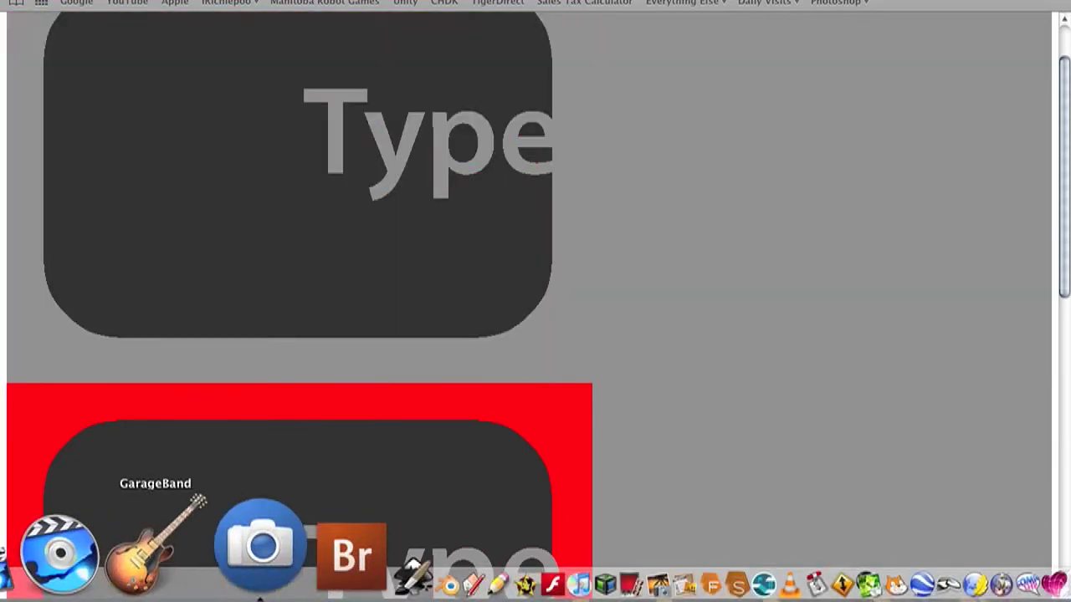
Back in Photoshop Elements, set the Save for Web format to JPEG.
left_click(217, 596)
left_click(193, 10)
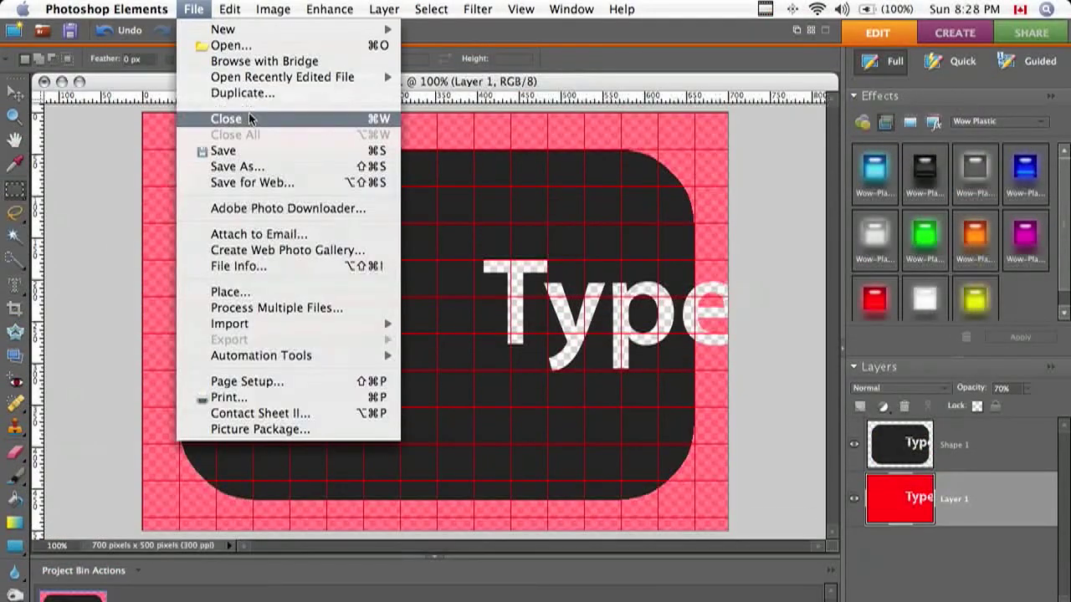
left_click(248, 183)
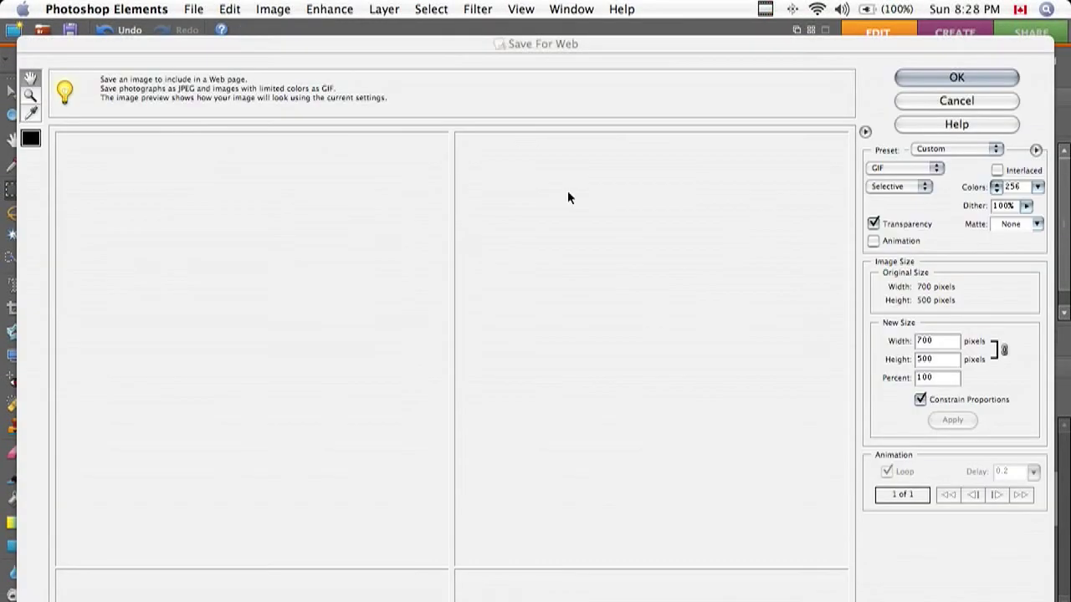
left_click(889, 168)
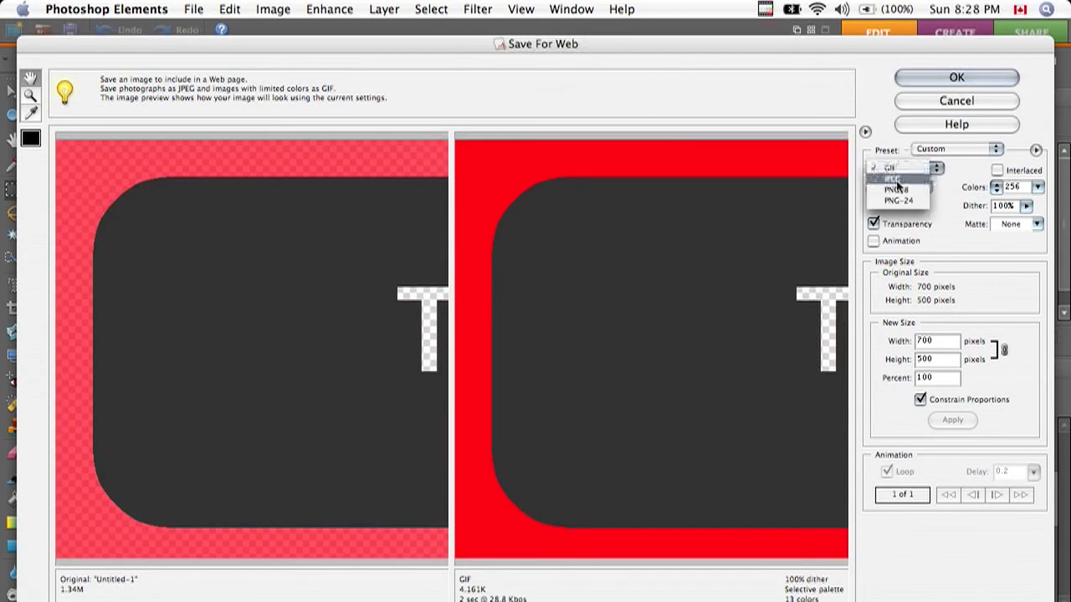
left_click(895, 180)
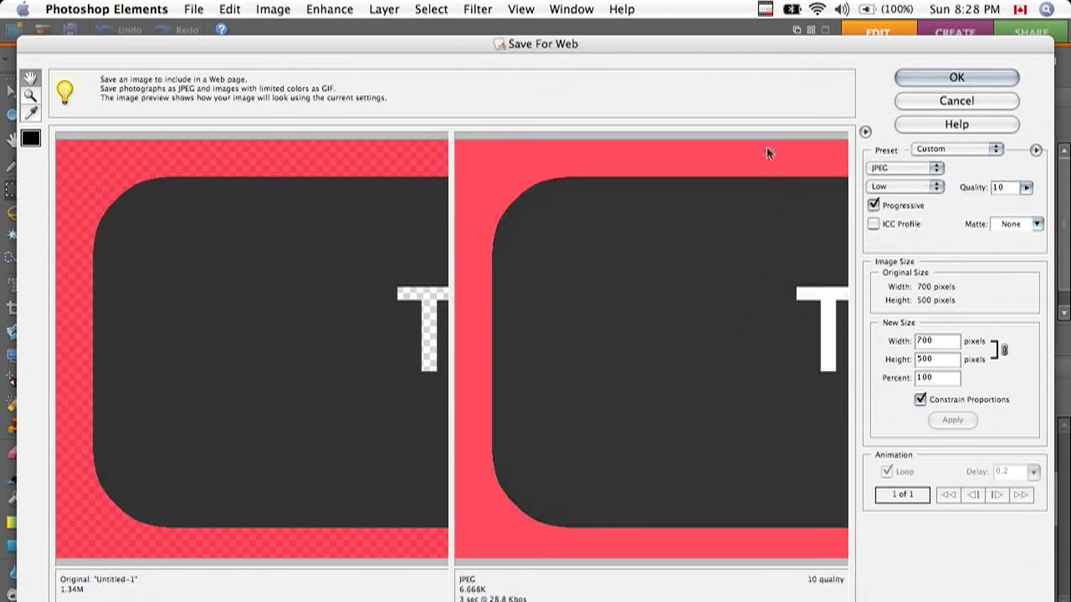
Preview JPEG qualities Low and 4, ending on the High preset at quality 60.
left_click(899, 186)
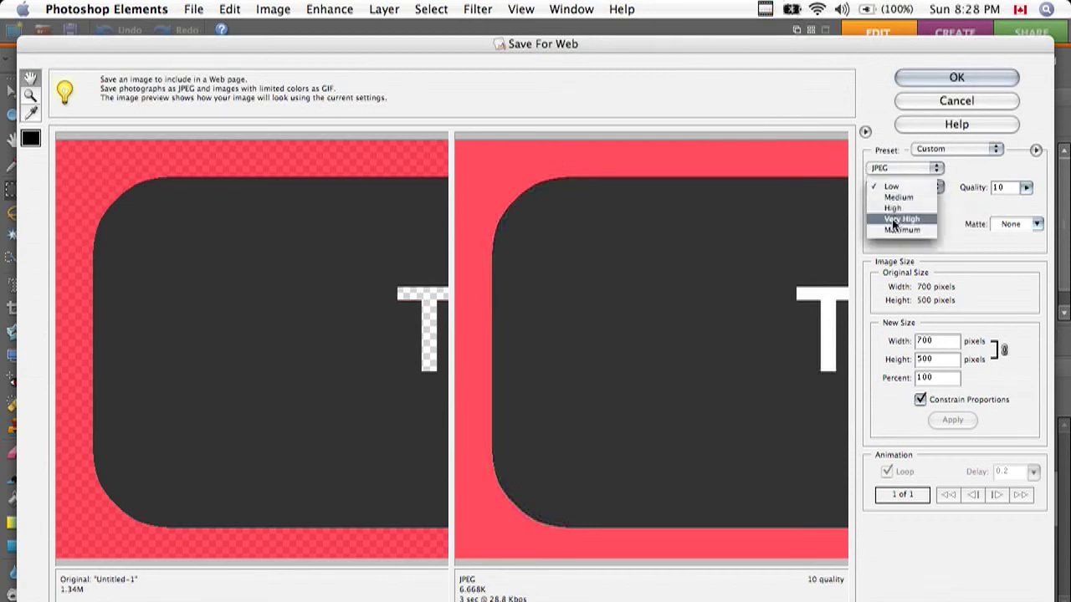
left_click(945, 235)
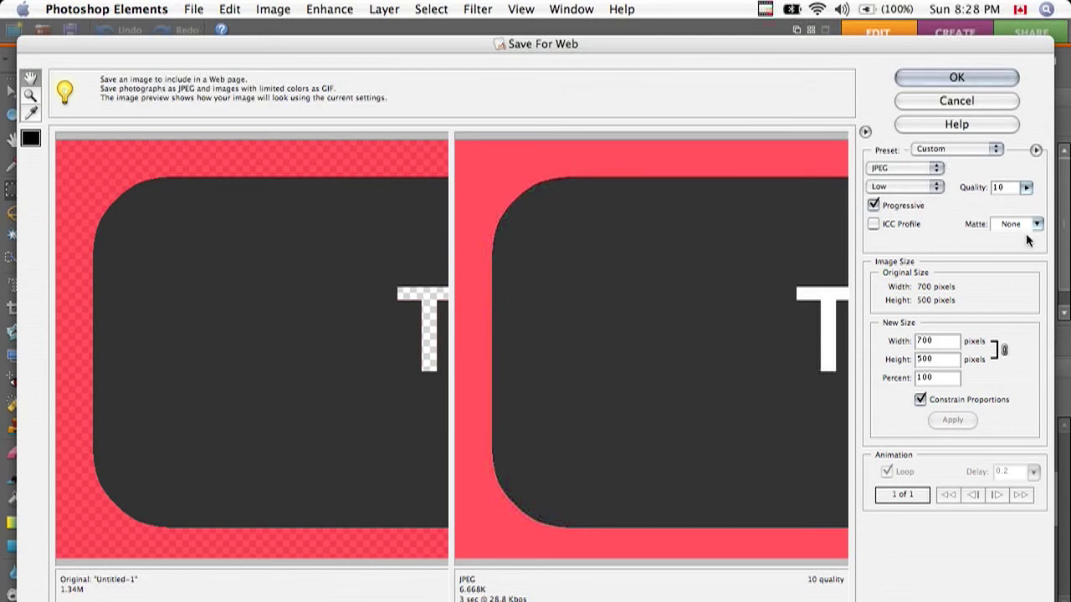
left_click(1025, 188)
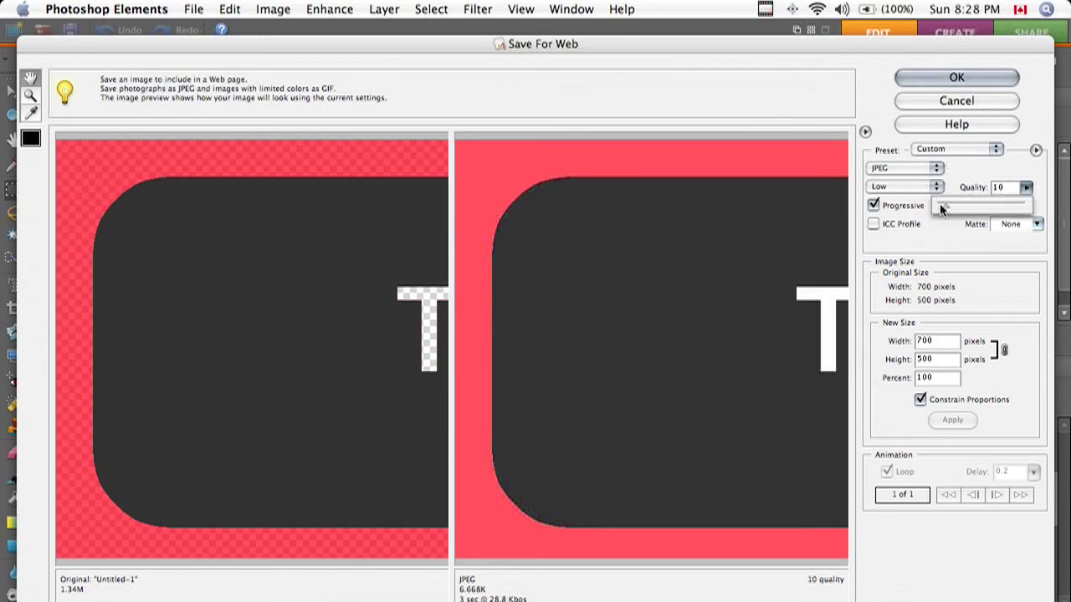
left_click_drag(942, 206, 937, 208)
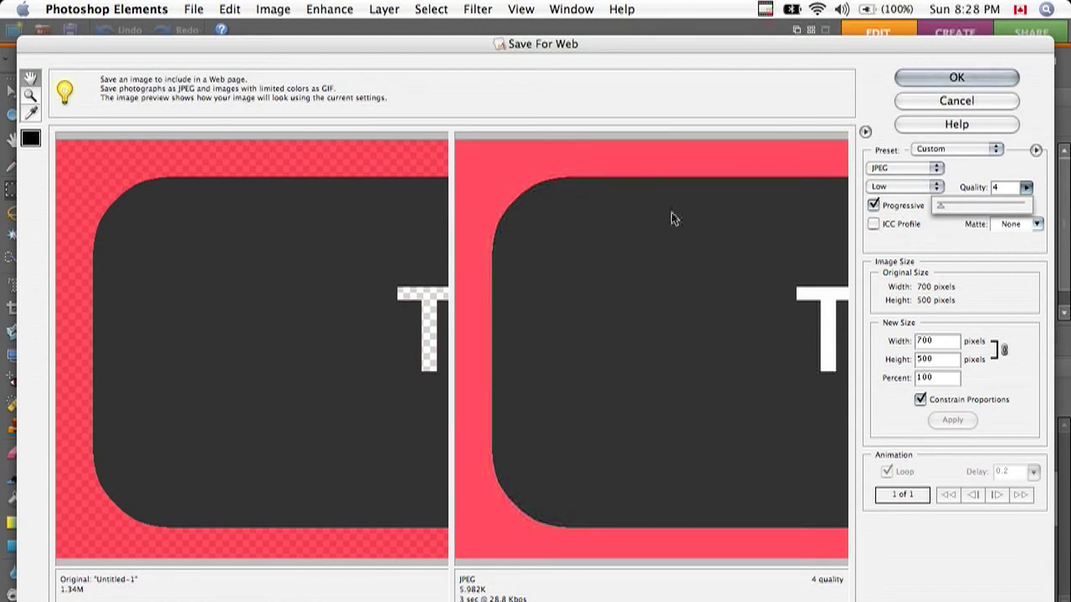
left_click(911, 208)
left_click(879, 187)
left_click(892, 208)
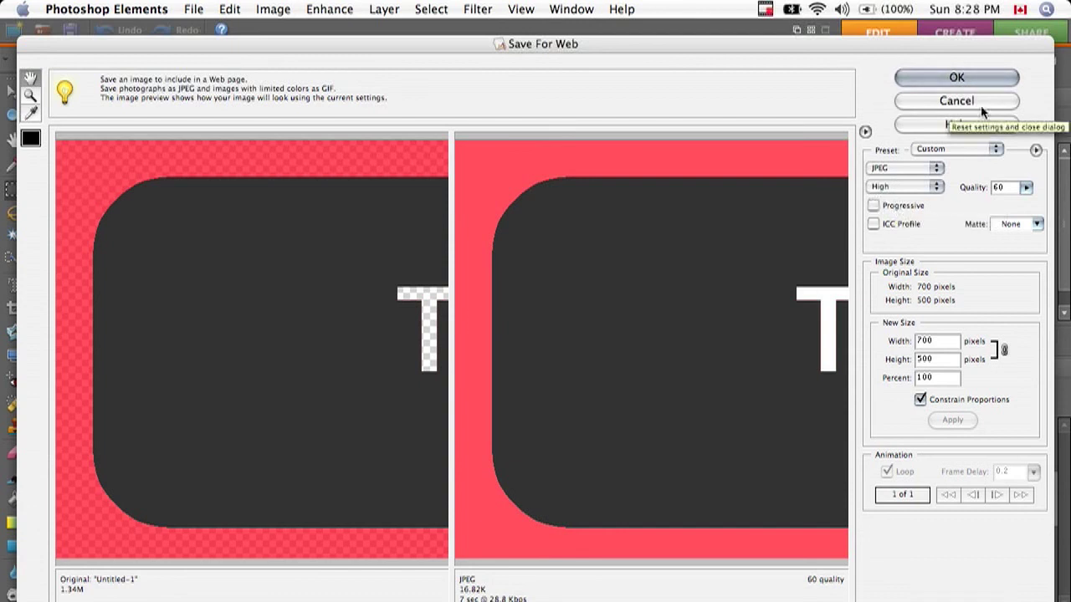
left_click(954, 106)
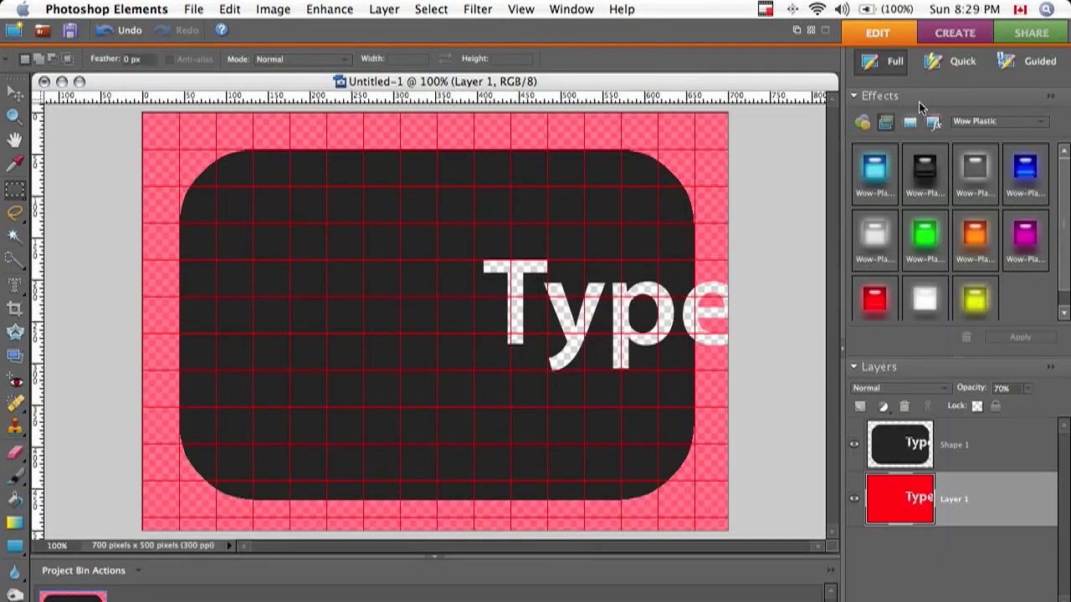